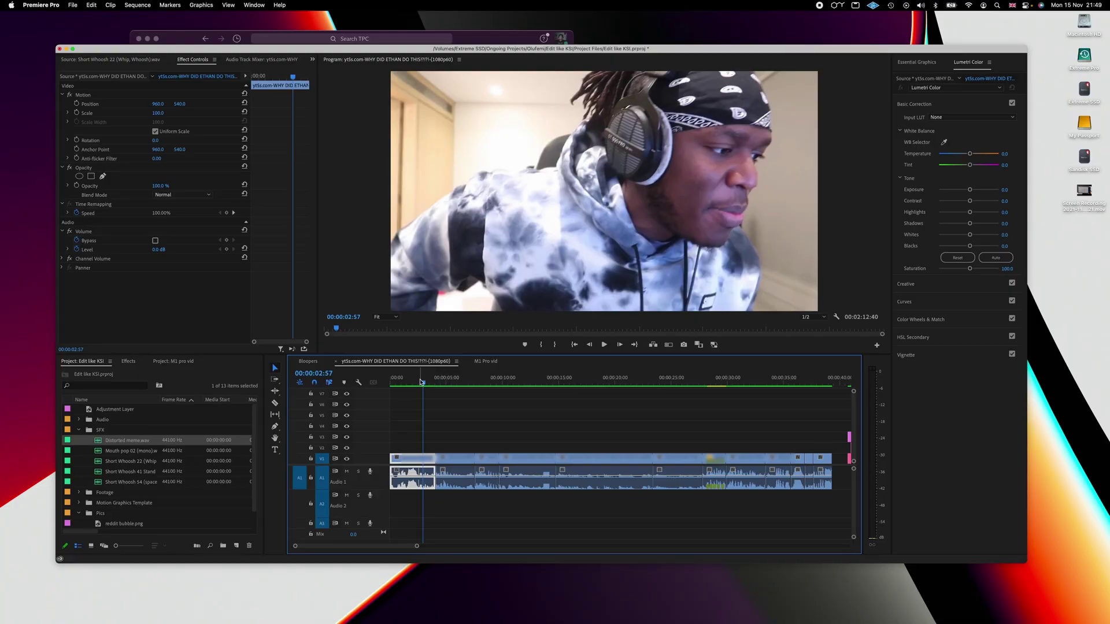
Step: Scrub to the MVI_2584 blooper clip near 1:05, select it and play it back
{"action": "left_click_drag", "start_coordinate": [421, 382], "coordinate": [379, 386]}
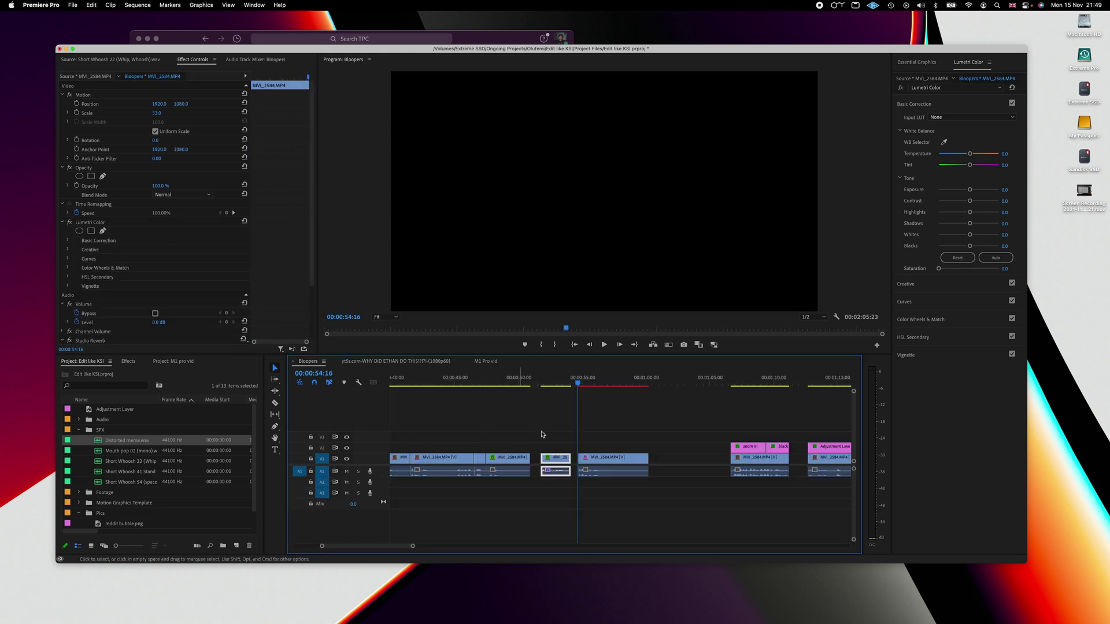
{"action": "left_click", "coordinate": [508, 383]}
{"action": "left_click_drag", "start_coordinate": [509, 383], "coordinate": [517, 386]}
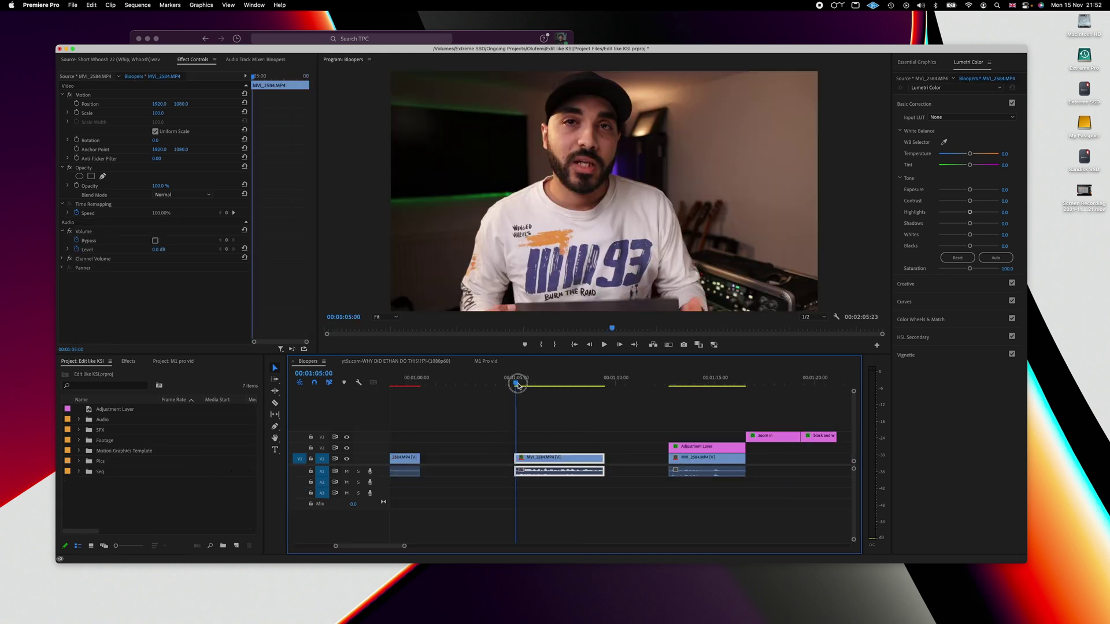
{"action": "left_click", "coordinate": [551, 420]}
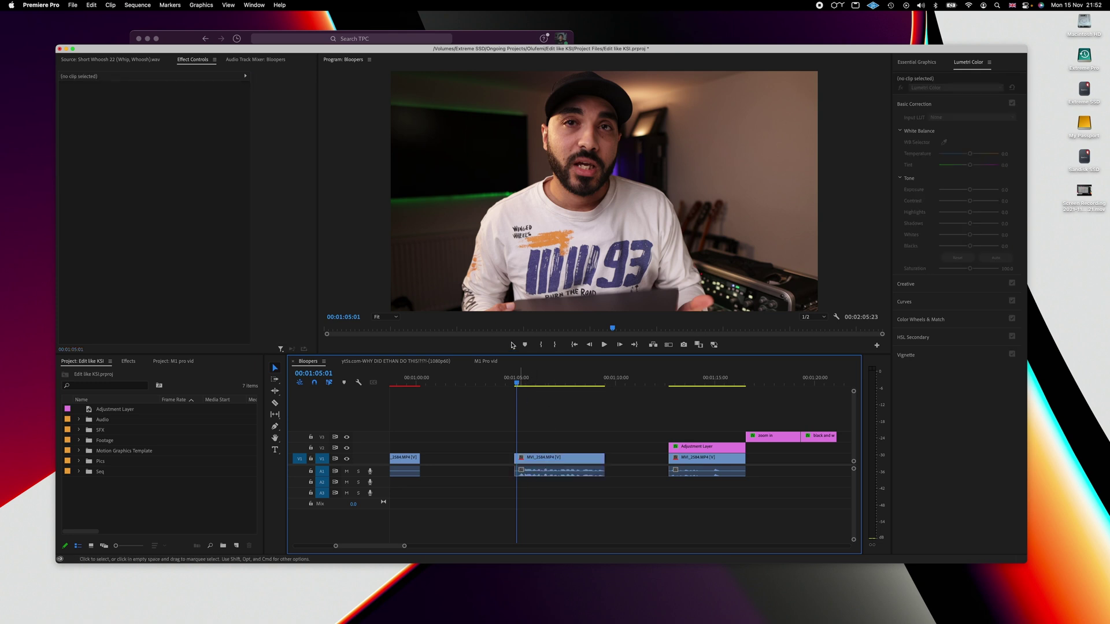
{"action": "left_click", "coordinate": [531, 457]}
{"action": "key", "text": "space"}
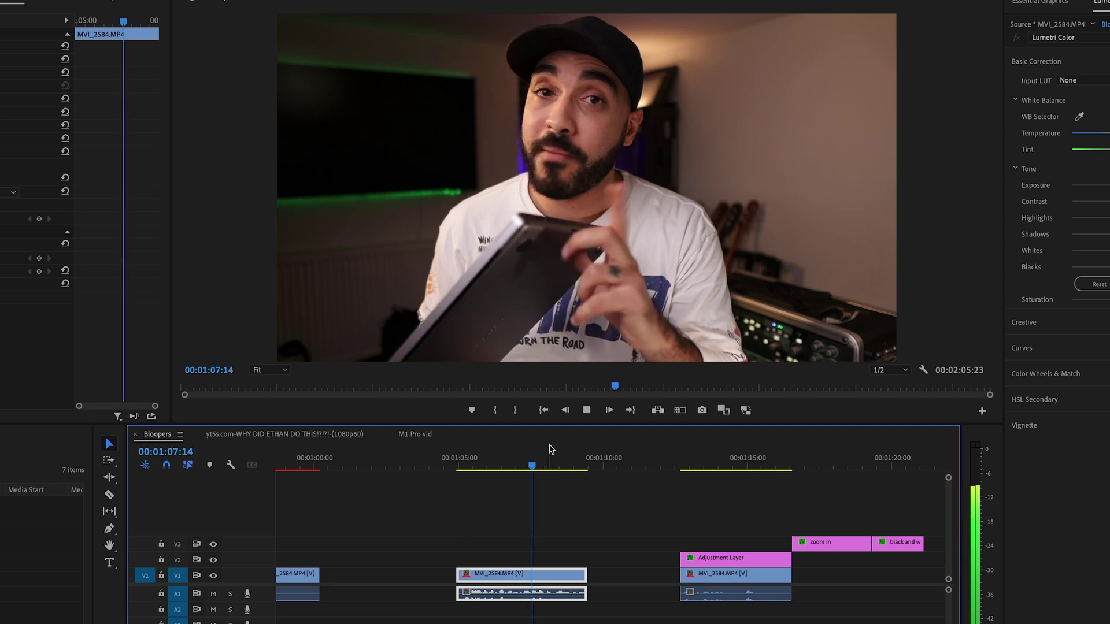
{"action": "key", "text": "space"}
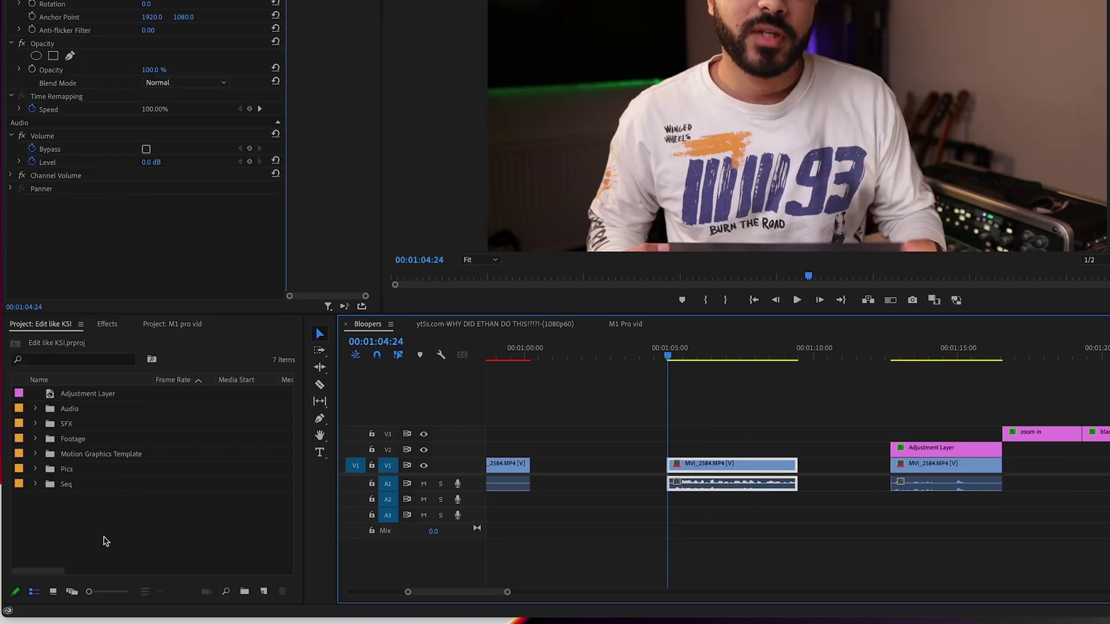
Step: Create a new Adjustment Layer item and drop it on V2 above MVI_2584 at 1:05
{"action": "right_click", "coordinate": [0, 622]}
{"action": "right_click", "coordinate": [0, 621]}
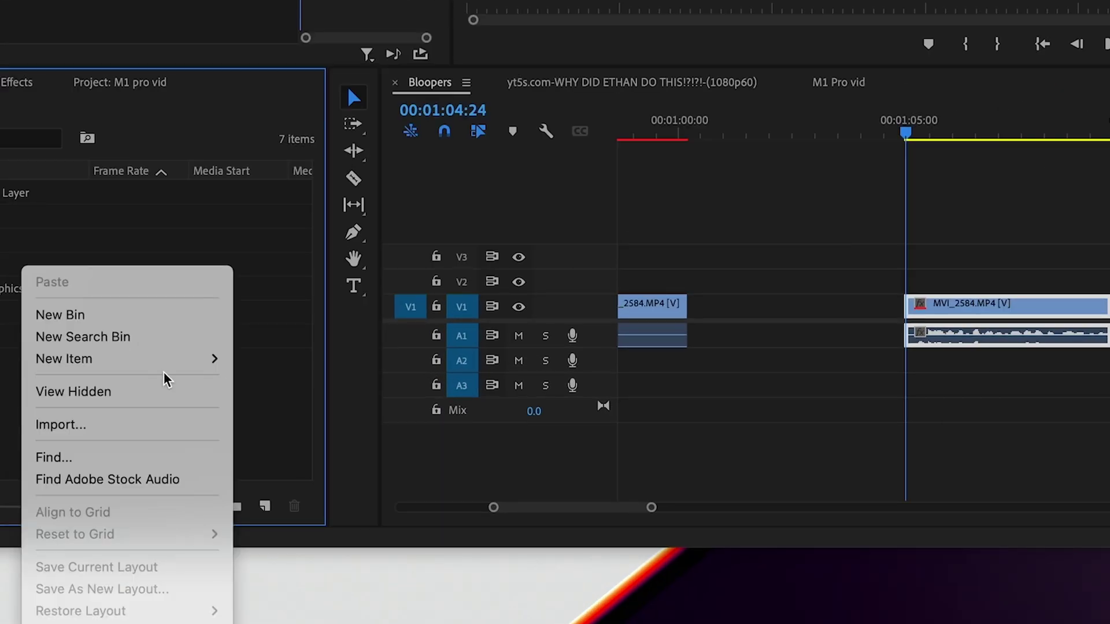
{"action": "mouse_move", "coordinate": [178, 367]}
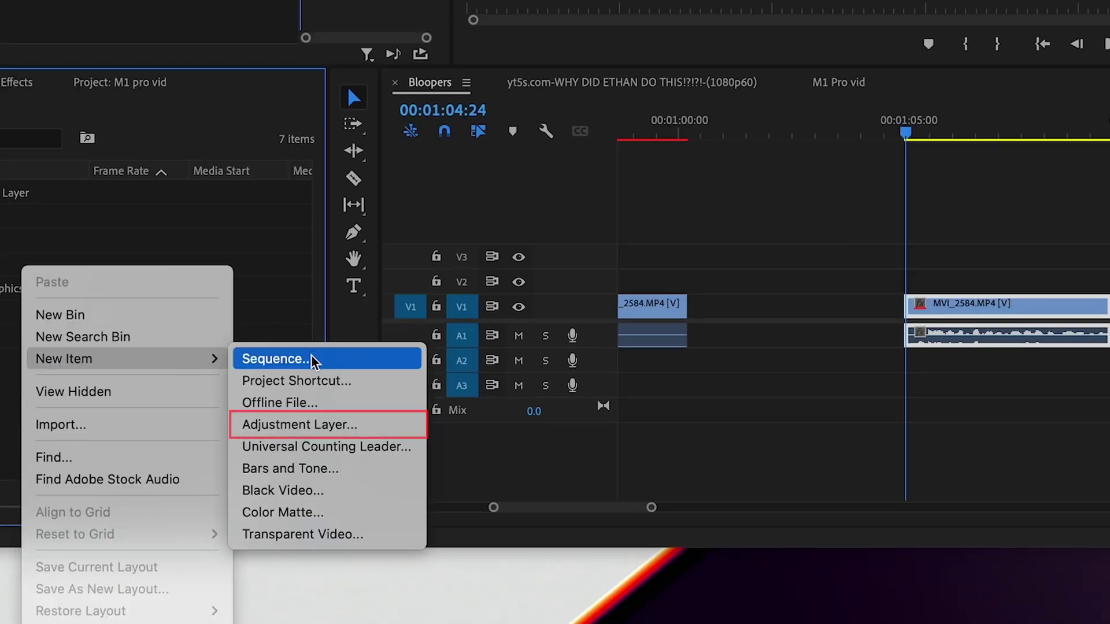
{"action": "left_click", "coordinate": [324, 425]}
{"action": "left_click", "coordinate": [723, 292]}
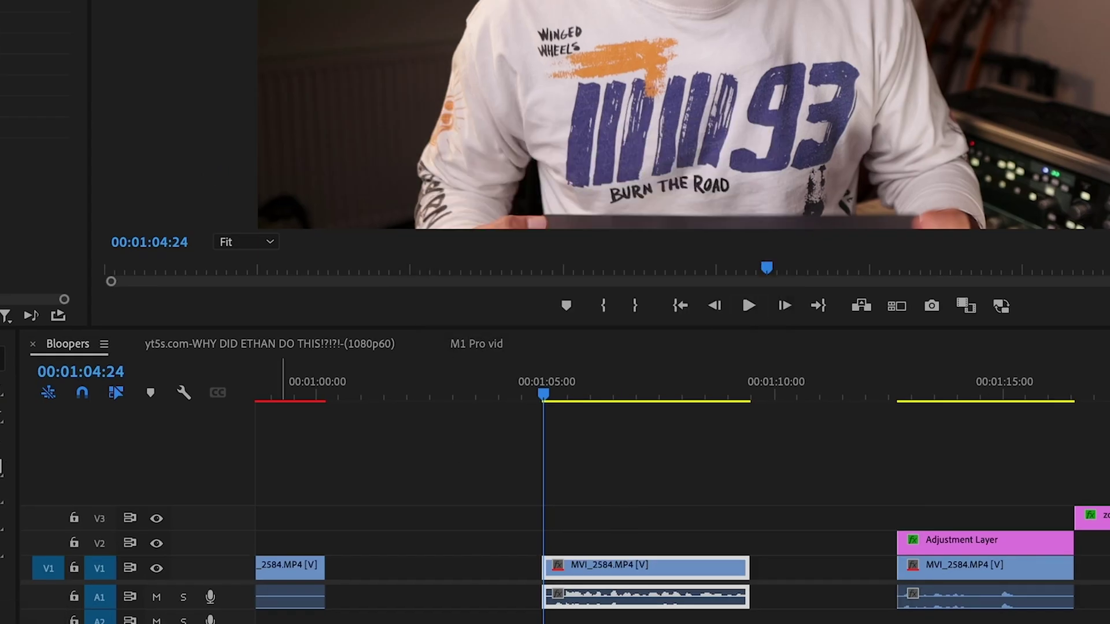
{"action": "left_click_drag", "start_coordinate": [3, 543], "coordinate": [510, 543]}
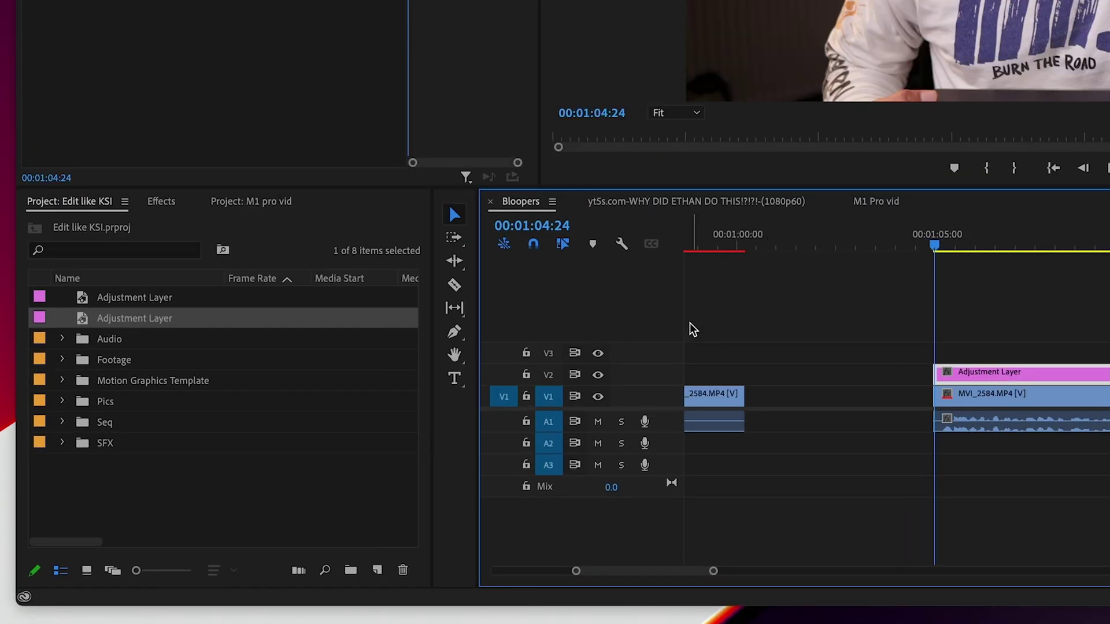
Step: Apply the Transform effect to the adjustment layer
{"action": "left_click", "coordinate": [129, 361]}
{"action": "left_click", "coordinate": [121, 371]}
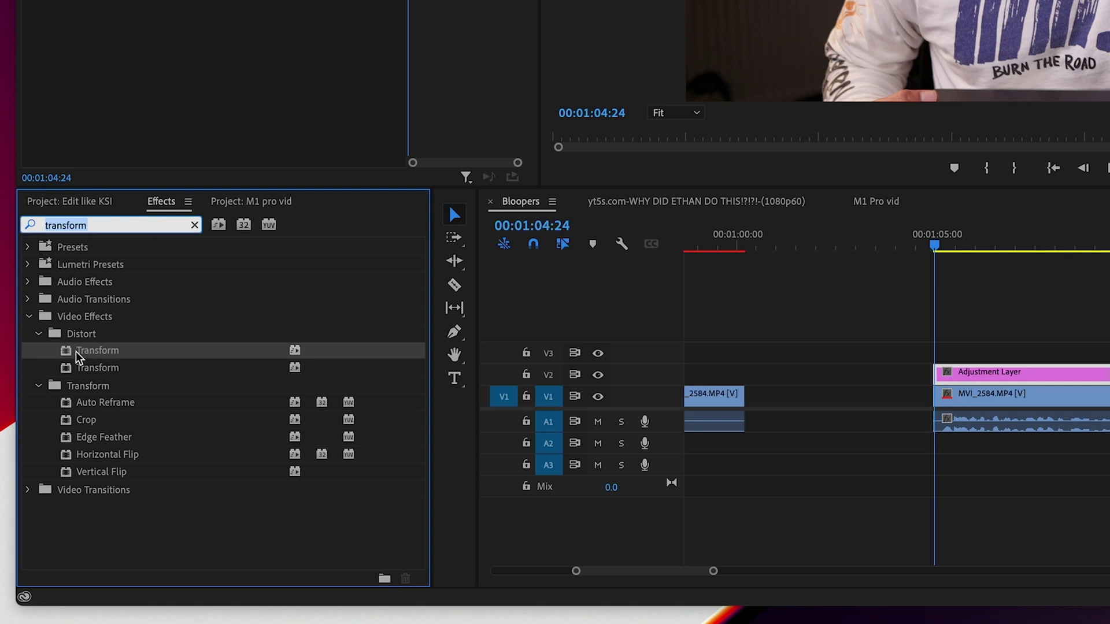
{"action": "left_click_drag", "start_coordinate": [577, 341], "coordinate": [1054, 360]}
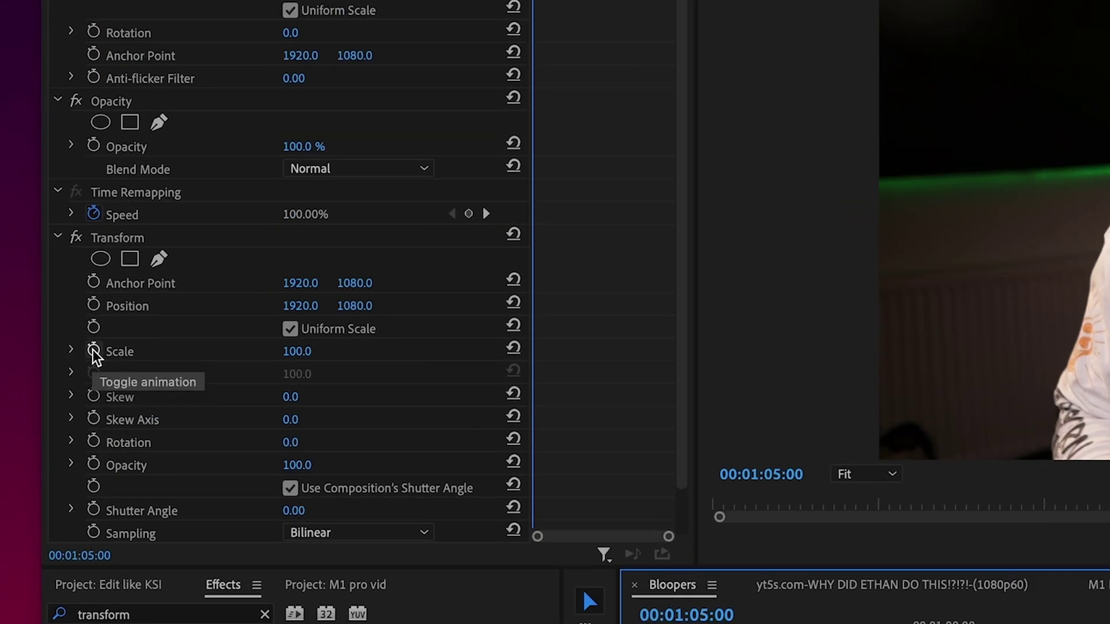
Step: Keyframe a zoom-in to Scale 118 and Position Y 1265, then preview it
{"action": "left_click", "coordinate": [67, 416]}
{"action": "left_click", "coordinate": [67, 379]}
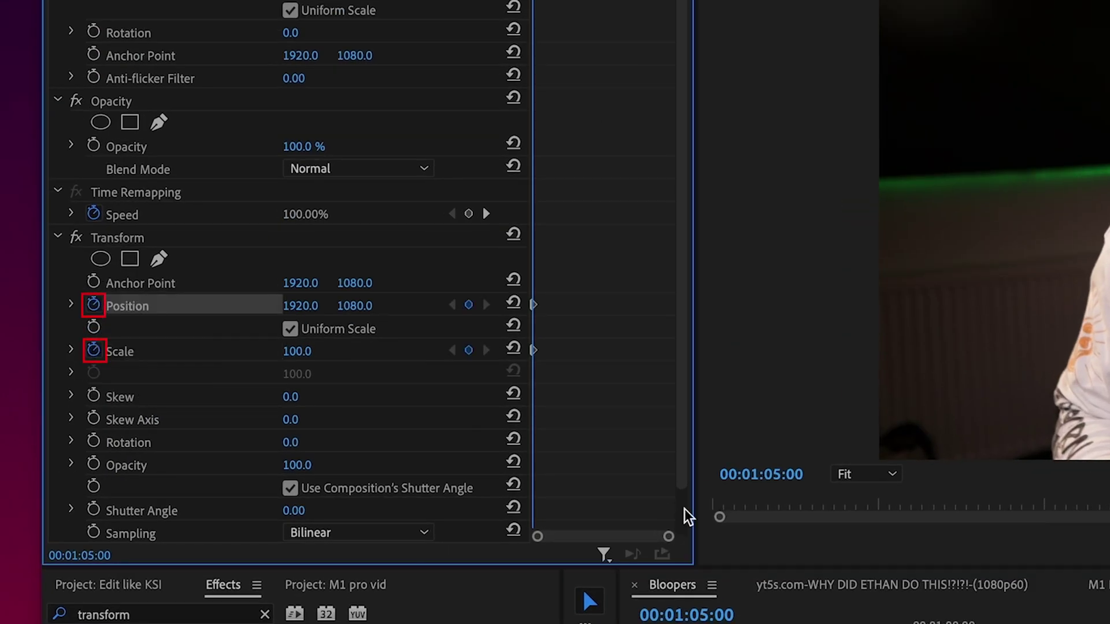
{"action": "key", "text": "space"}
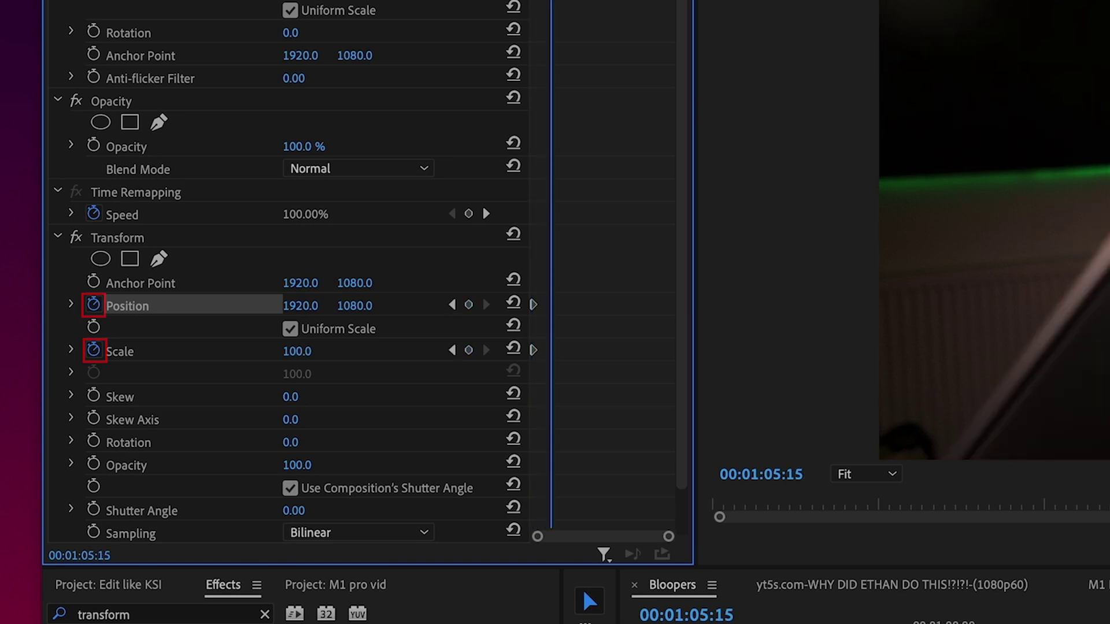
{"action": "left_click_drag", "start_coordinate": [297, 351], "coordinate": [307, 351]}
{"action": "left_click_drag", "start_coordinate": [347, 305], "coordinate": [381, 305]}
{"action": "key", "text": "space"}
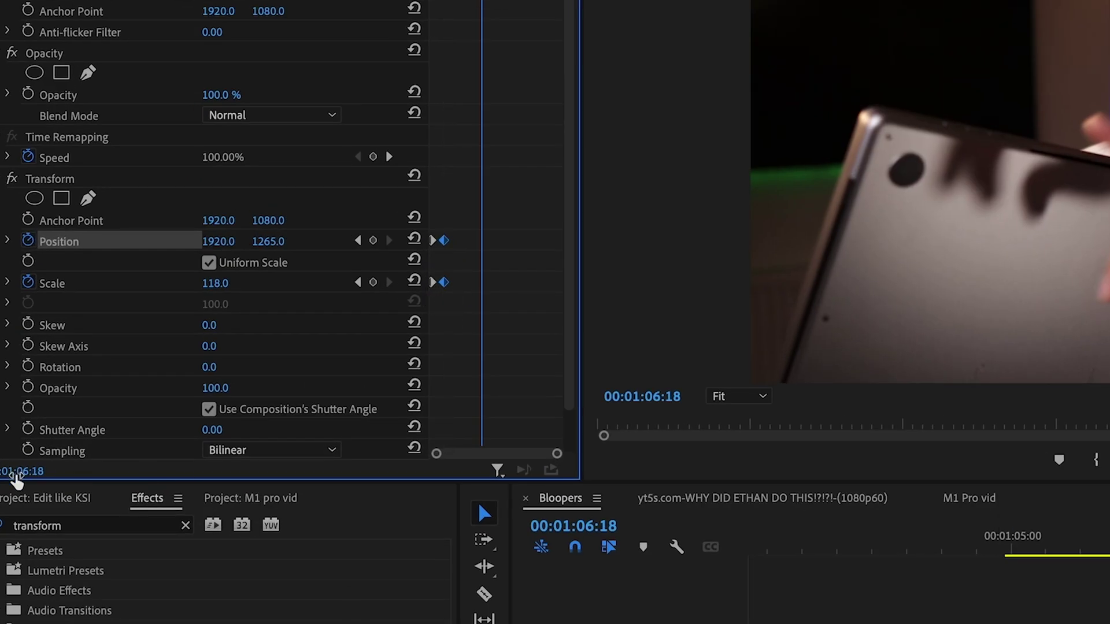
Step: Bring up the Project panel's bins and items
{"action": "left_click", "coordinate": [52, 498]}
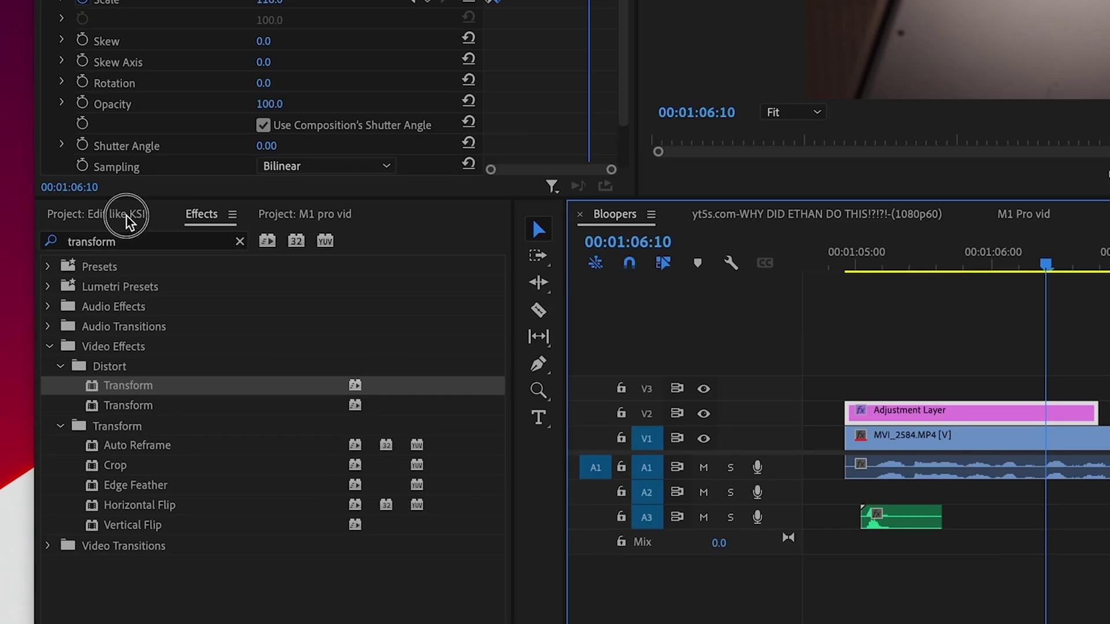
Step: Place a second adjustment layer on V2 right after the first one
{"action": "left_click", "coordinate": [96, 363]}
{"action": "left_click_drag", "start_coordinate": [213, 324], "coordinate": [1109, 394]}
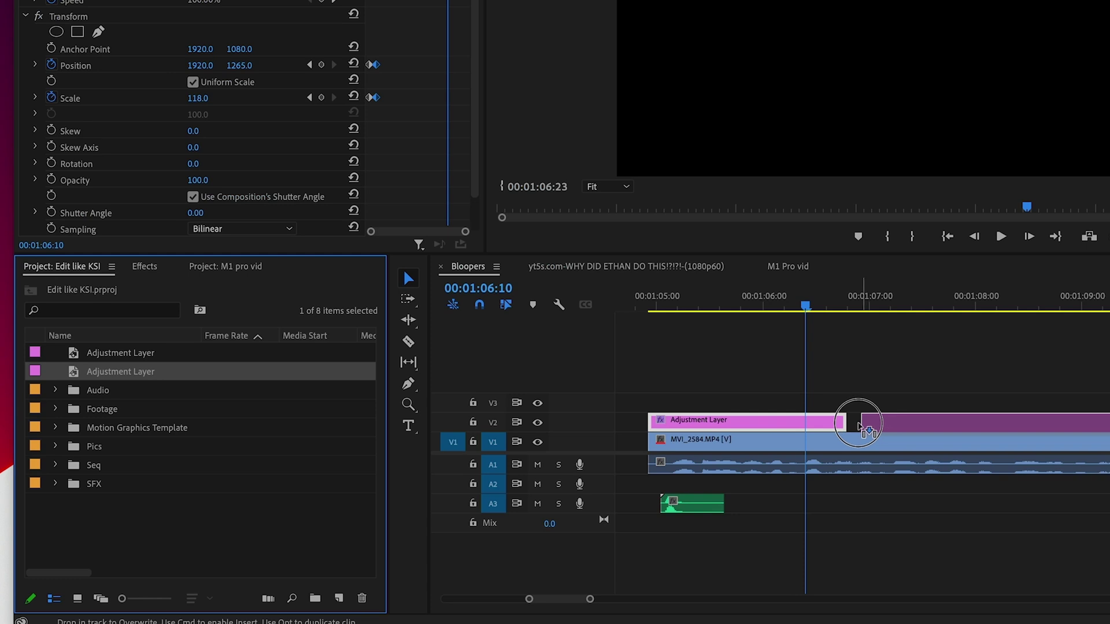
{"action": "left_click_drag", "start_coordinate": [861, 428], "coordinate": [861, 428]}
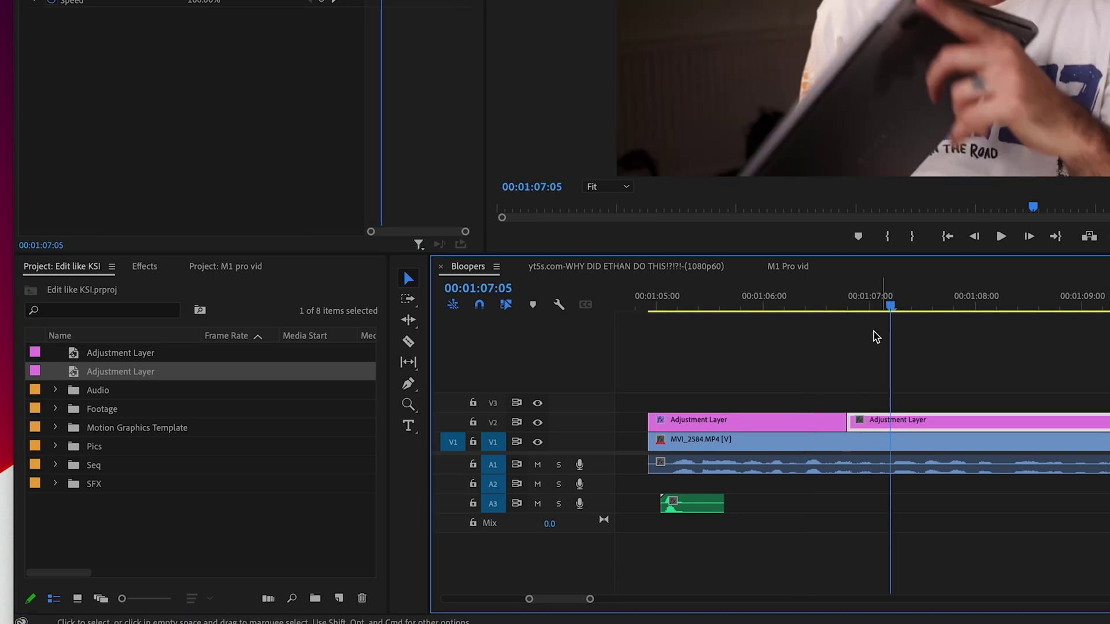
Step: Apply Transform with Scale 147 and Position Y 1628, then preview the zoom
{"action": "left_click_drag", "start_coordinate": [87, 401], "coordinate": [954, 421]}
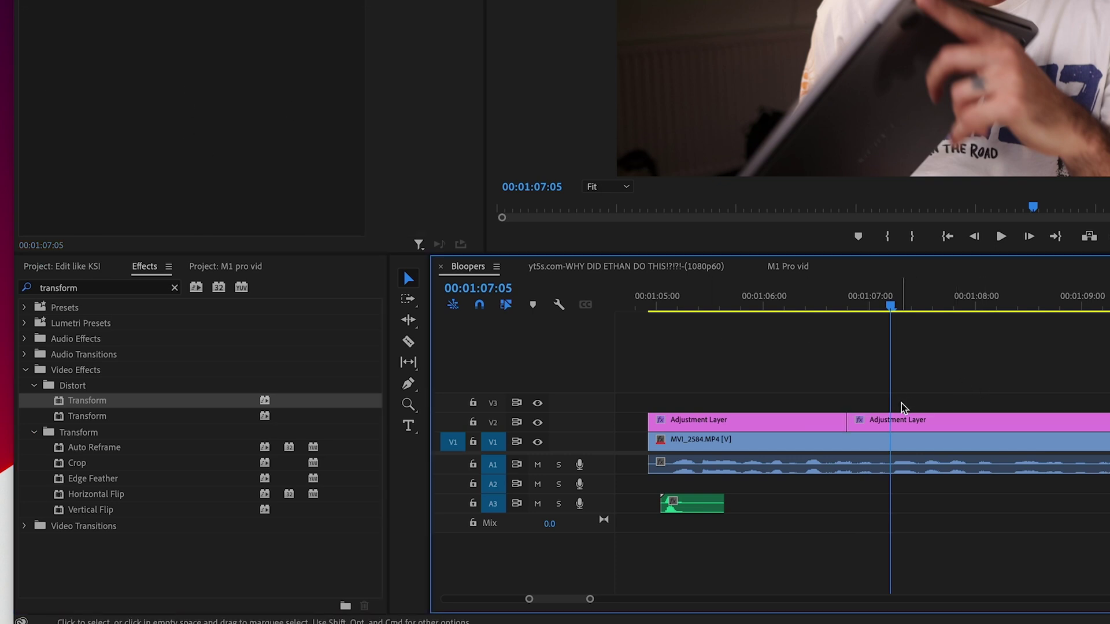
{"action": "left_click", "coordinate": [904, 417]}
{"action": "left_click_drag", "start_coordinate": [213, 96], "coordinate": [218, 90]}
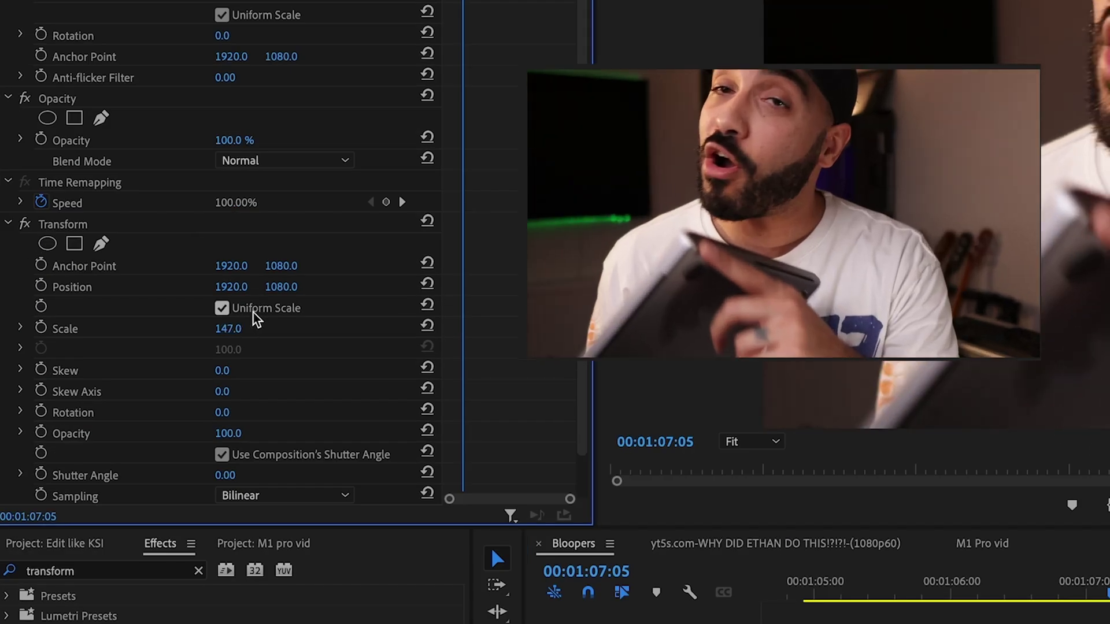
{"action": "mouse_move", "coordinate": [281, 286]}
{"action": "left_mouse_down"}
{"action": "mouse_move", "coordinate": [597, 286]}
{"action": "mouse_move", "coordinate": [287, 287]}
{"action": "left_mouse_up"}
{"action": "key", "text": "space"}
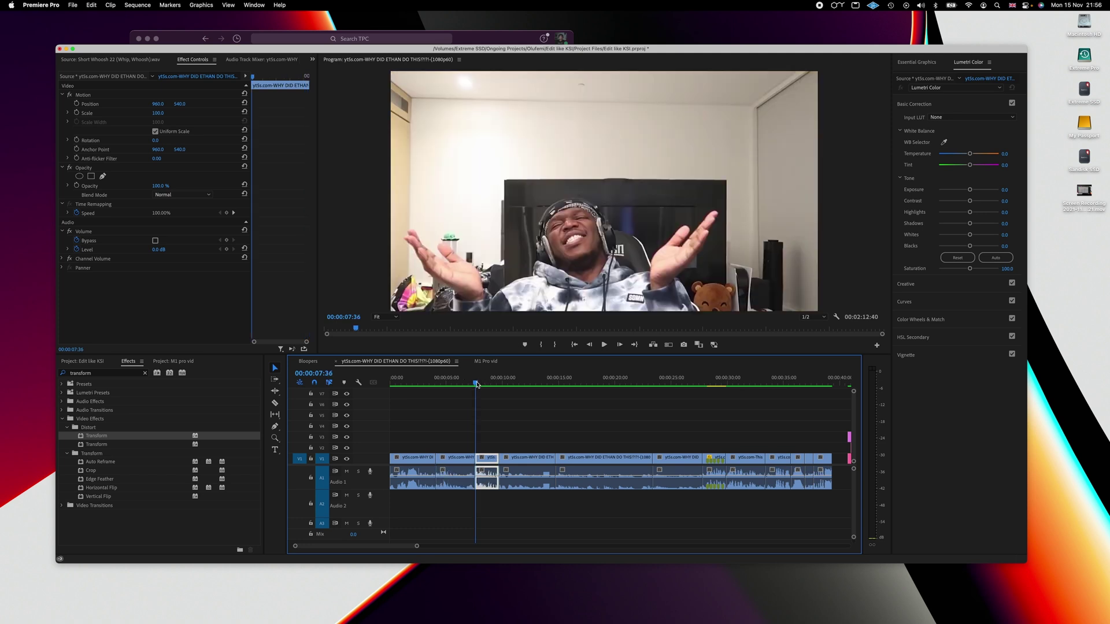
Step: Play back the KSI sequence, then place another adjustment layer on V2 above the next blooper clip
{"action": "key", "text": "space"}
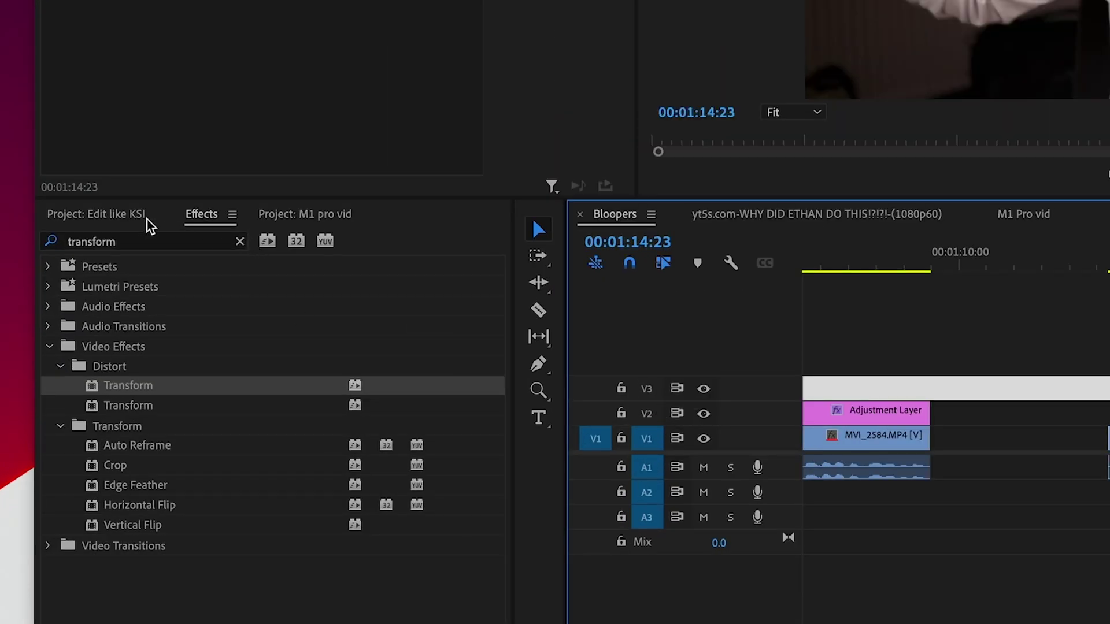
{"action": "left_click", "coordinate": [104, 363]}
{"action": "left_click_drag", "start_coordinate": [178, 349], "coordinate": [1109, 423]}
{"action": "left_click_drag", "start_coordinate": [1109, 267], "coordinate": [1109, 266]}
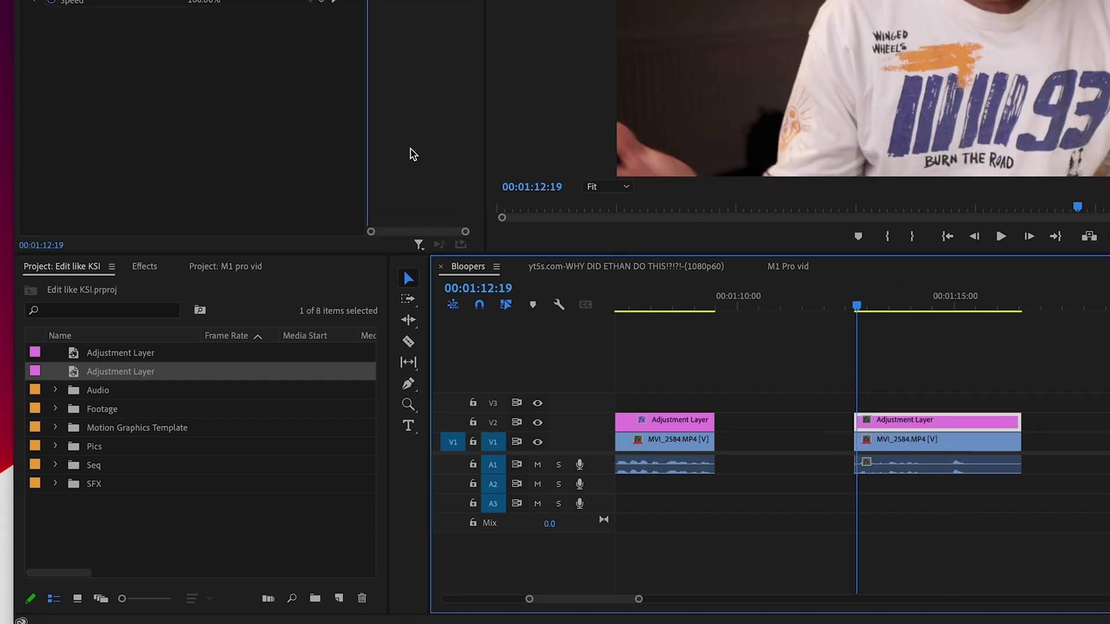
Step: Apply Transform and keyframe Scale 105, Rotation 1 and Position on that adjustment layer
{"action": "left_click_drag", "start_coordinate": [292, 384], "coordinate": [618, 389]}
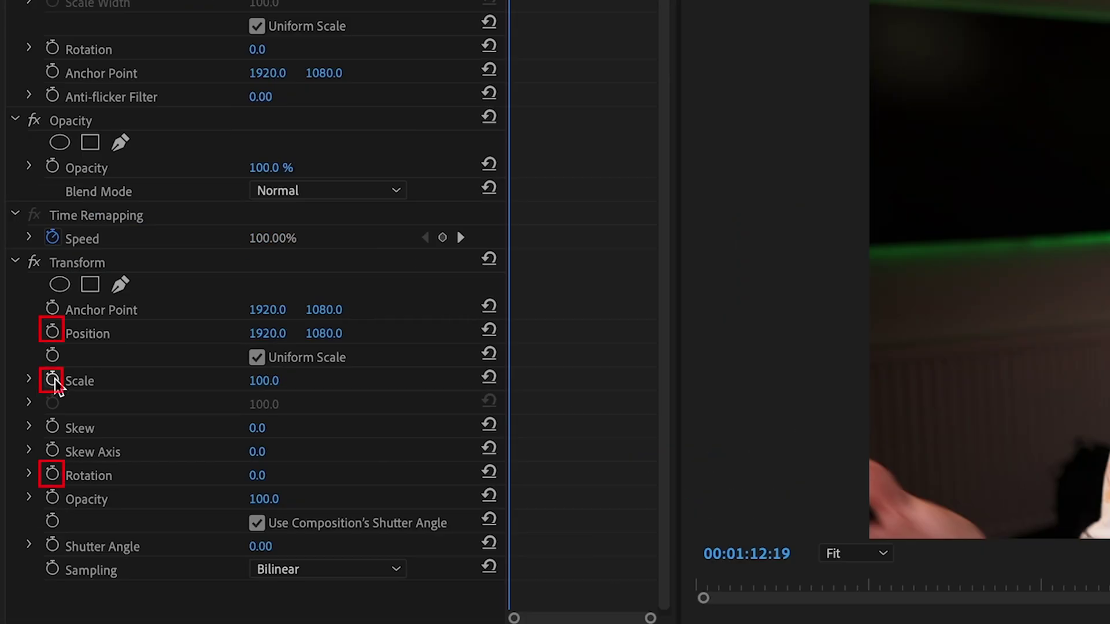
{"action": "left_click", "coordinate": [52, 380]}
{"action": "left_click", "coordinate": [52, 331]}
{"action": "left_click", "coordinate": [52, 474]}
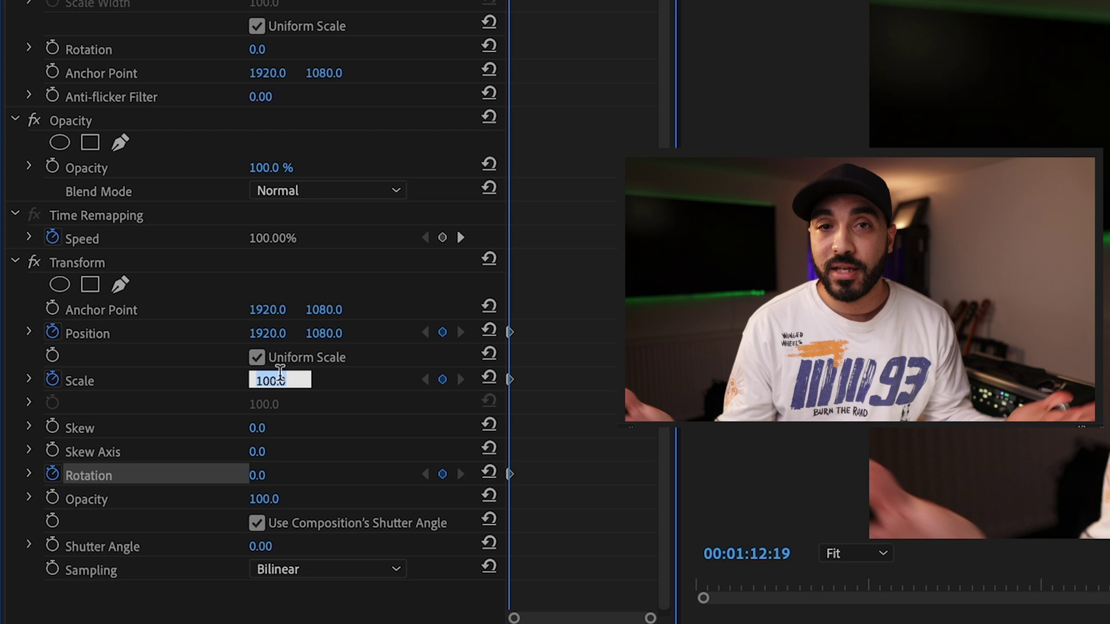
{"action": "type", "text": "105"}
{"action": "key", "text": "Return"}
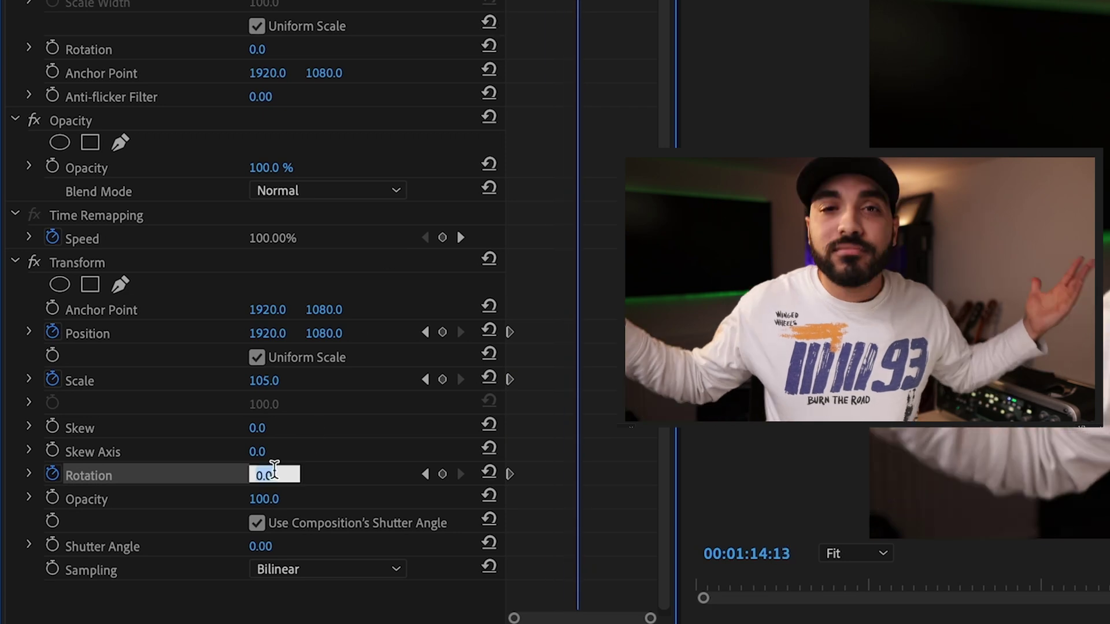
{"action": "key", "text": "Return"}
{"action": "left_click", "coordinate": [324, 333]}
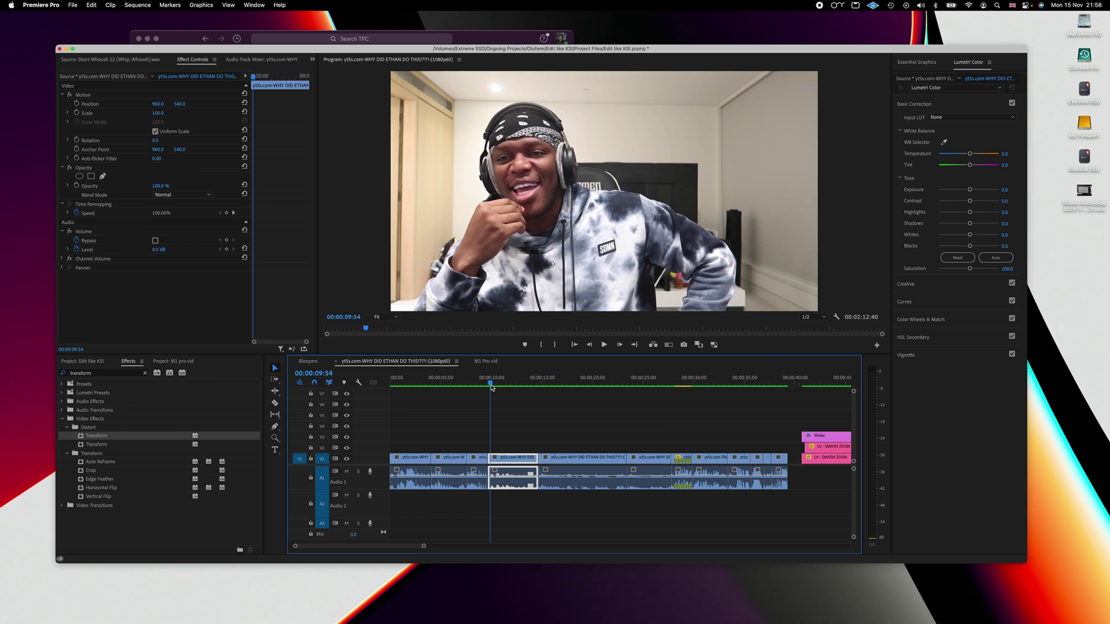
{"action": "key", "text": "space"}
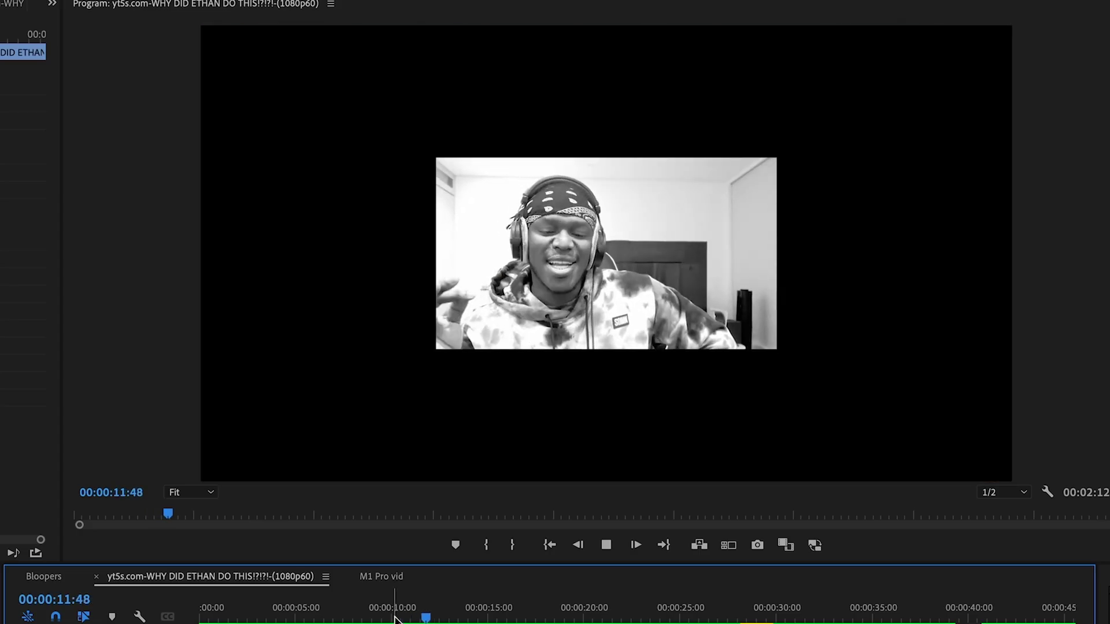
{"action": "left_click", "coordinate": [389, 618]}
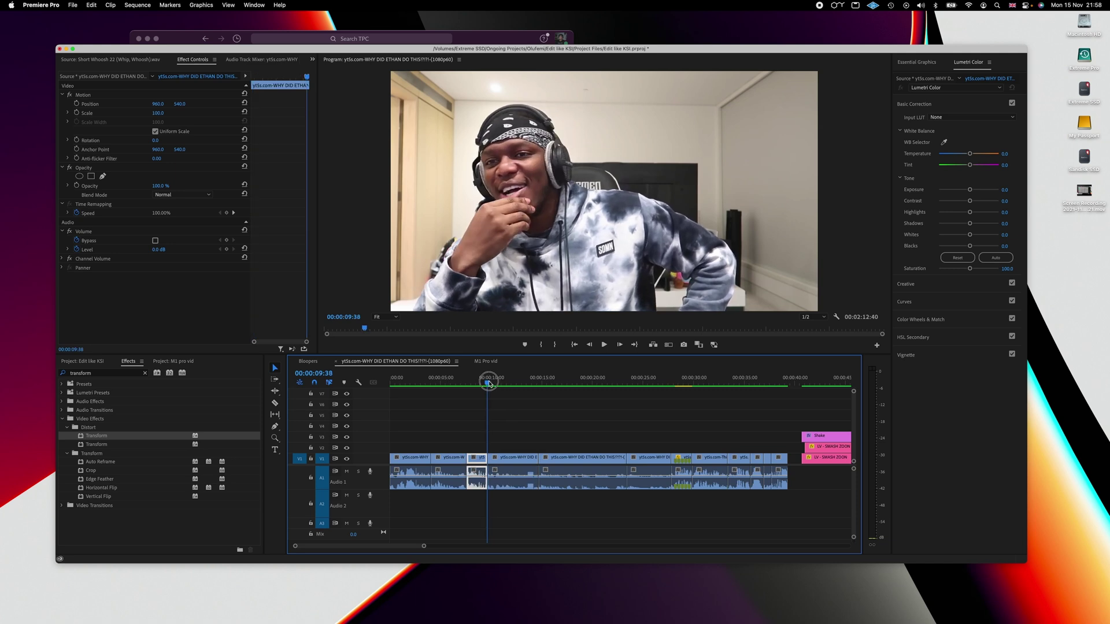
{"action": "left_click_drag", "start_coordinate": [488, 383], "coordinate": [496, 383]}
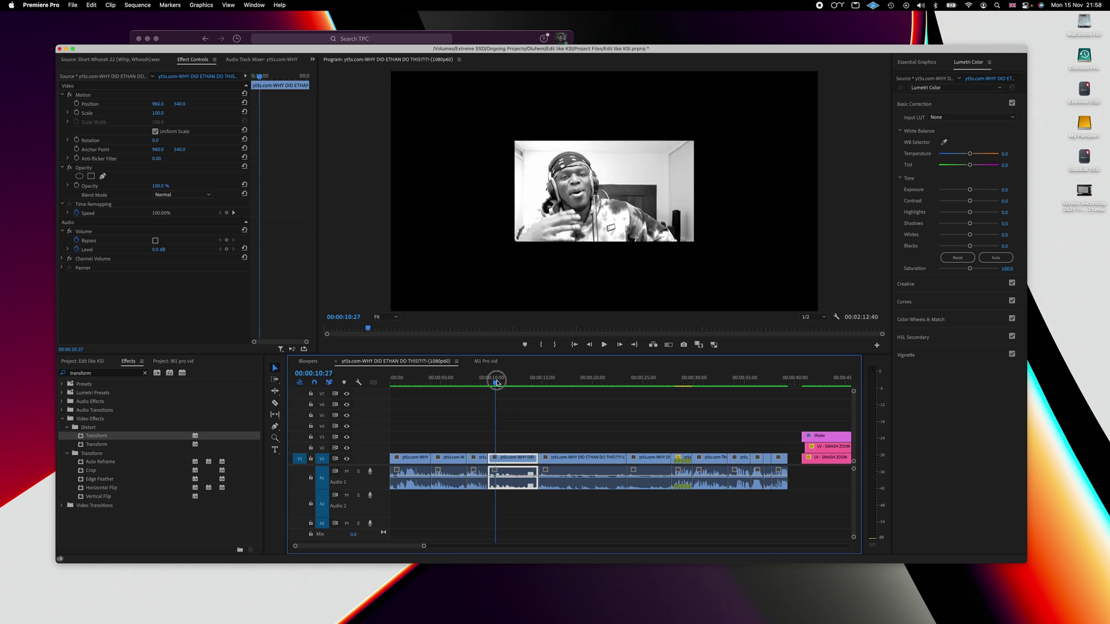
{"action": "left_click_drag", "start_coordinate": [496, 383], "coordinate": [500, 382]}
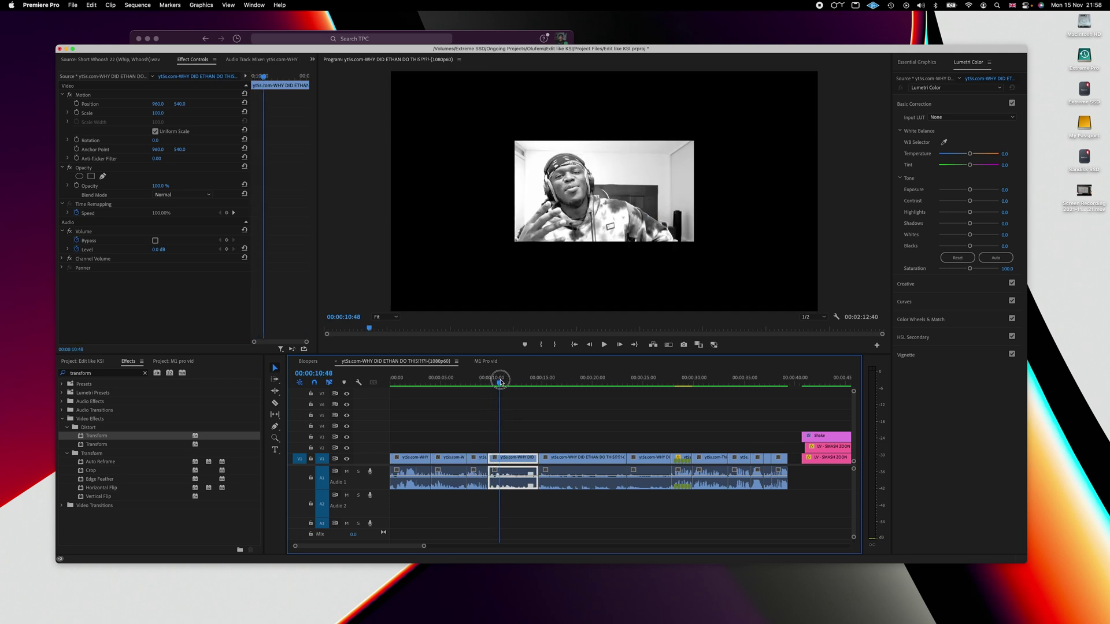
Step: In the Bloopers sequence, make the clip near 0:51 black and white and scale it to 61
{"action": "left_click", "coordinate": [308, 361]}
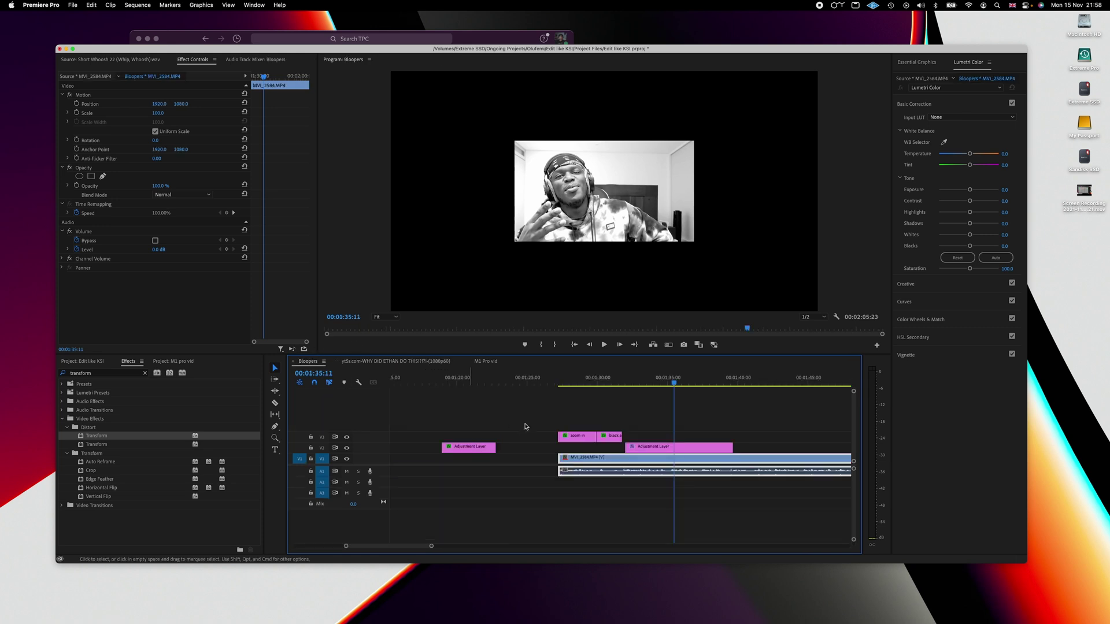
{"action": "left_click", "coordinate": [435, 383]}
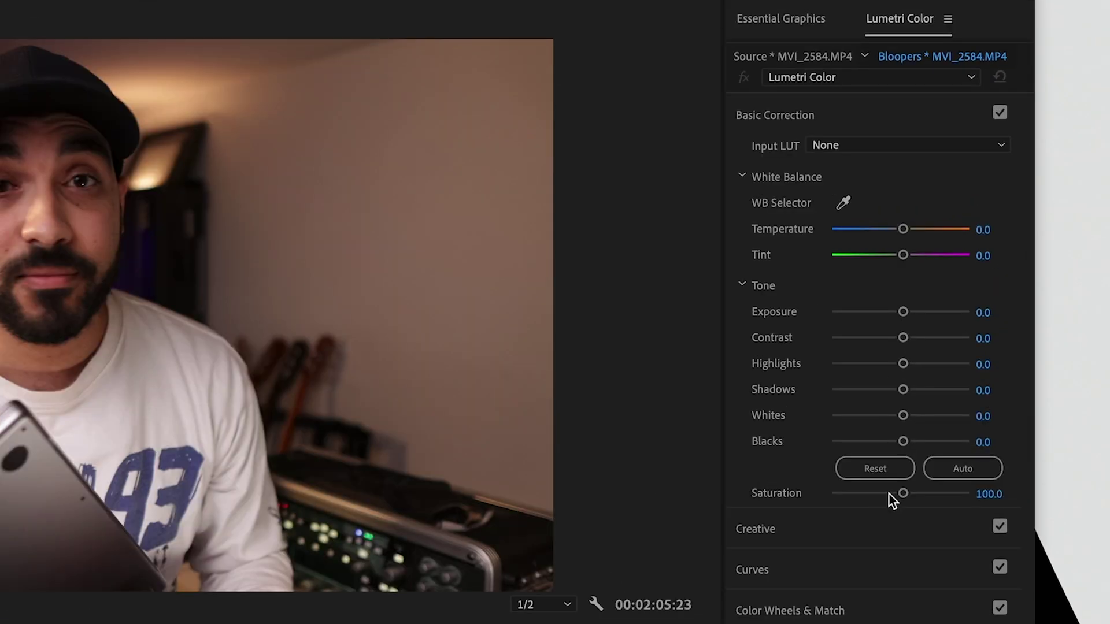
{"action": "left_click_drag", "start_coordinate": [890, 494], "coordinate": [810, 495]}
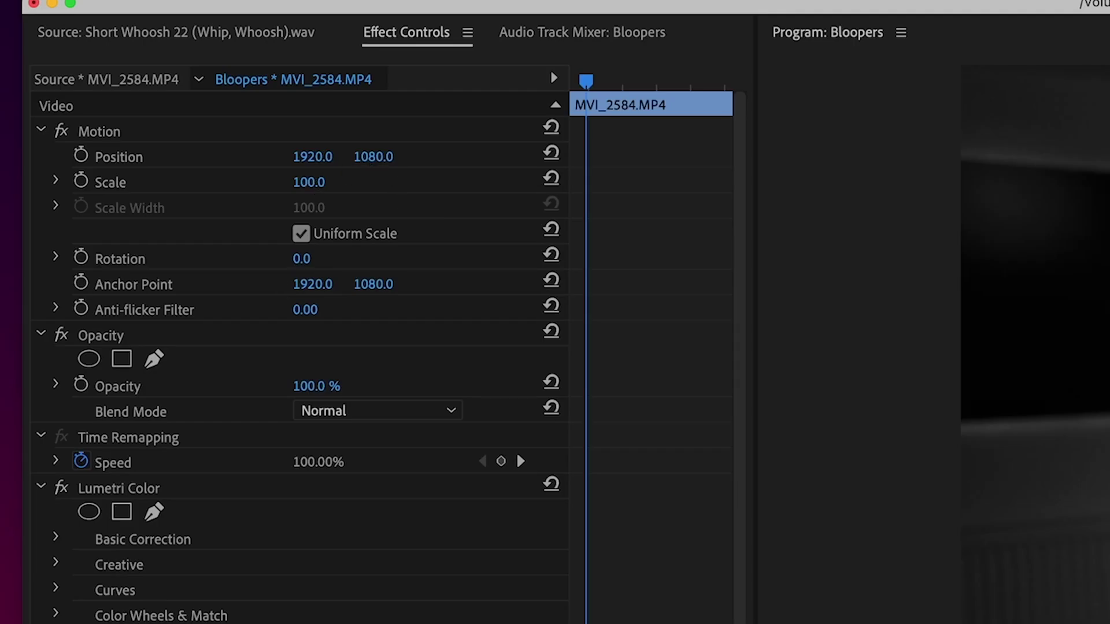
{"action": "left_click_drag", "start_coordinate": [307, 182], "coordinate": [283, 183]}
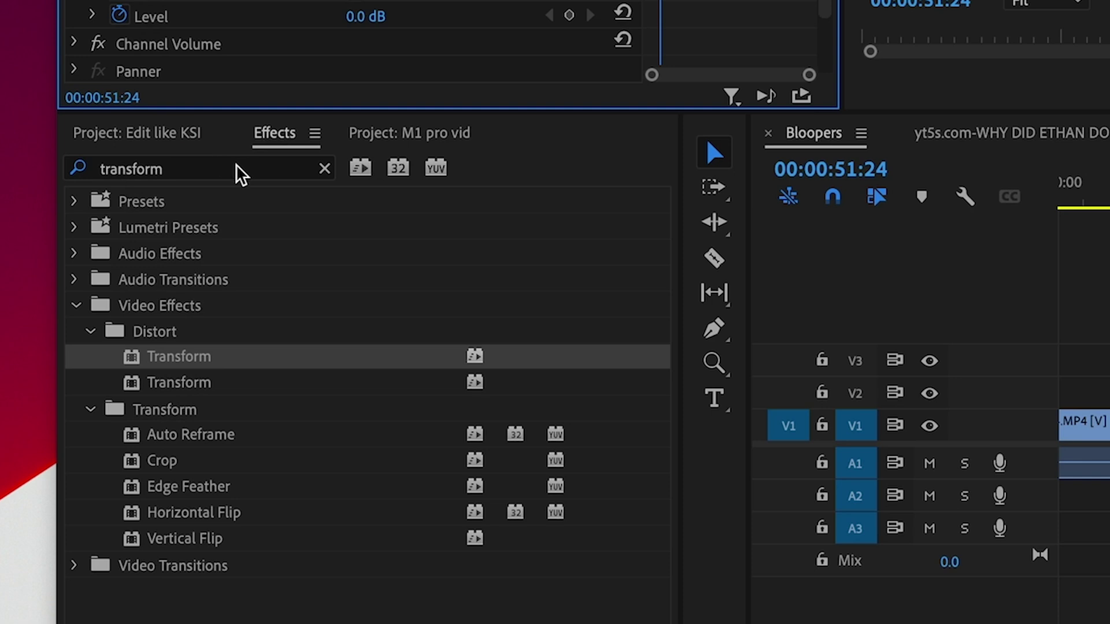
Step: Search the Effects panel for 'reverb'
{"action": "left_click_drag", "start_coordinate": [235, 174], "coordinate": [103, 168]}
{"action": "key", "text": "BackSpace"}
{"action": "type", "text": "reverb"}
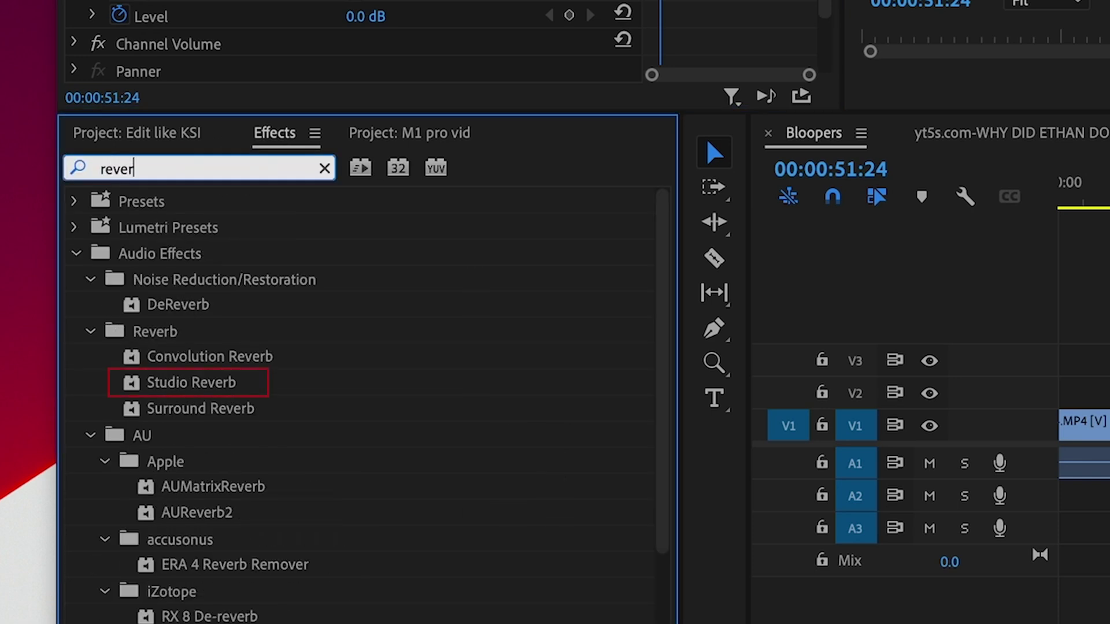
Step: Apply Studio Reverb with the Great Hall preset and adjust the Wet level to 78.5%
{"action": "left_click", "coordinate": [186, 383]}
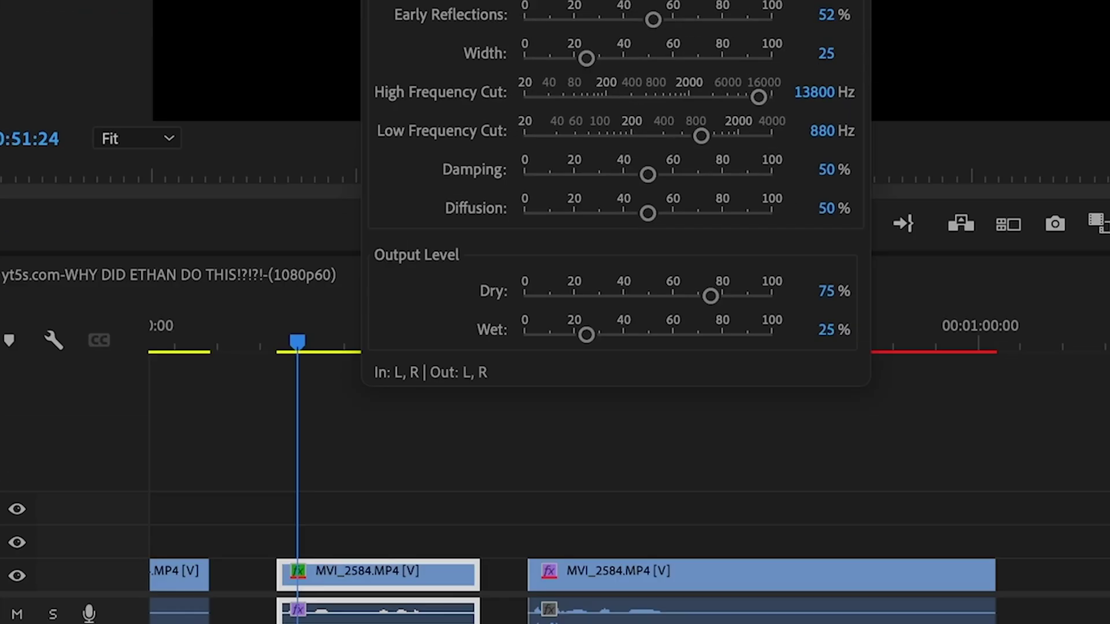
{"action": "left_click", "coordinate": [654, 53]}
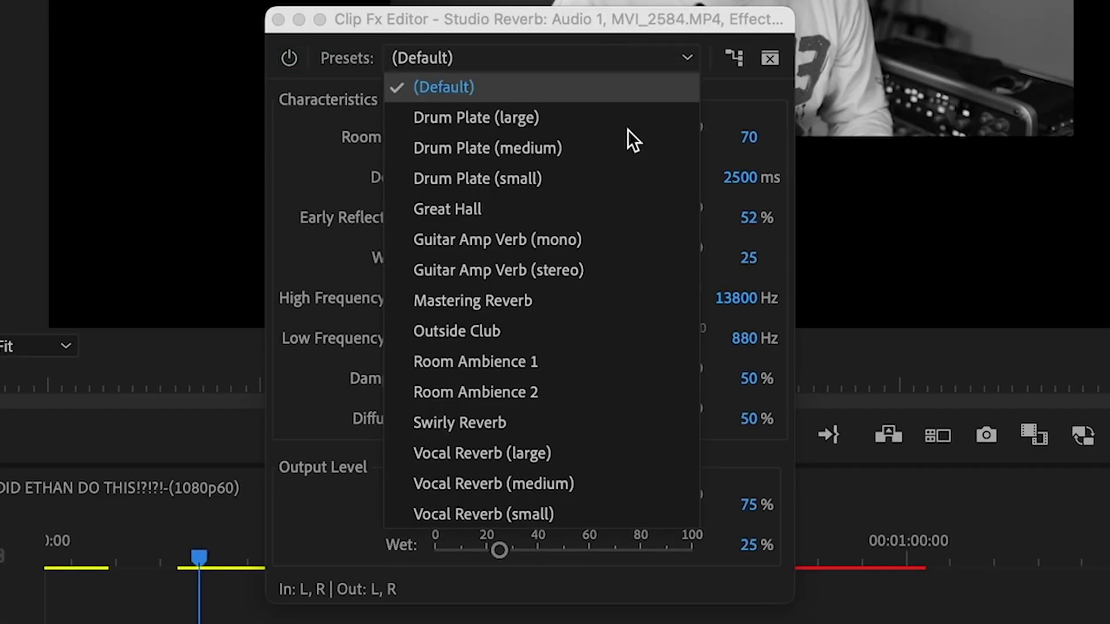
{"action": "left_click", "coordinate": [571, 207]}
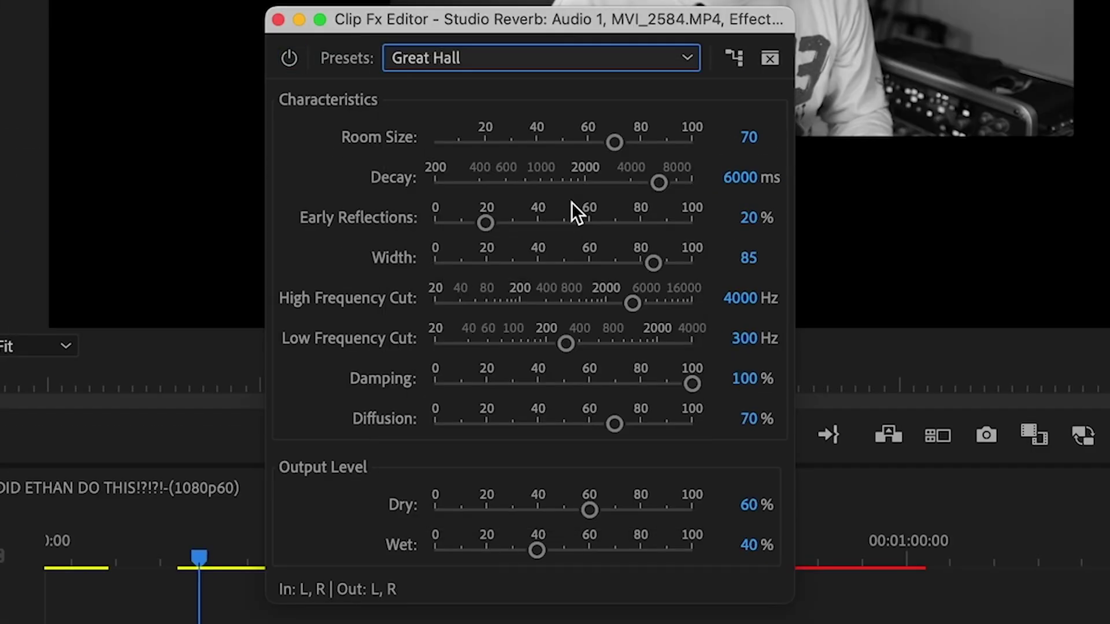
{"action": "left_click", "coordinate": [538, 550]}
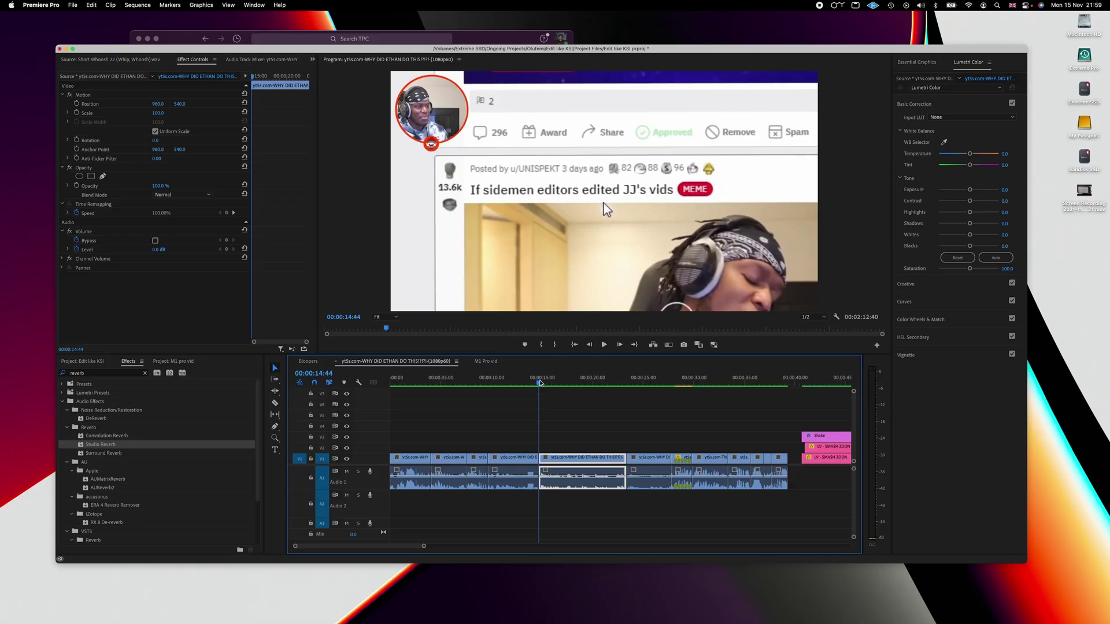
Step: Play back the sequence, then scrub to 01:39:18 at the MVI_2587 section
{"action": "key", "text": "space"}
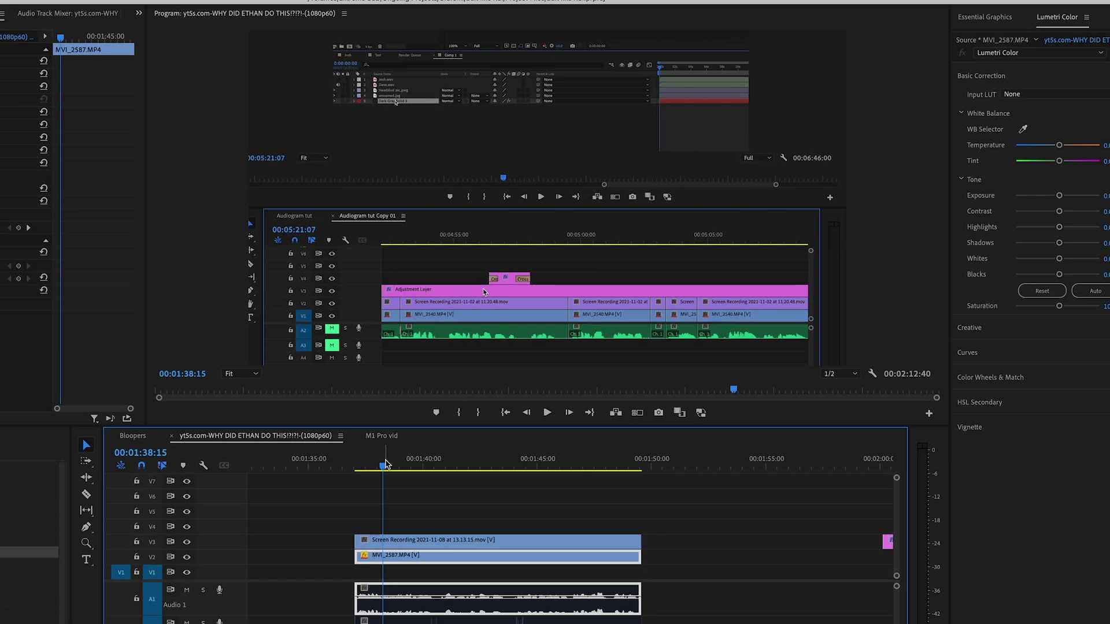
{"action": "mouse_move", "coordinate": [386, 464]}
{"action": "left_mouse_down"}
{"action": "mouse_move", "coordinate": [369, 460]}
{"action": "mouse_move", "coordinate": [406, 466]}
{"action": "left_mouse_up"}
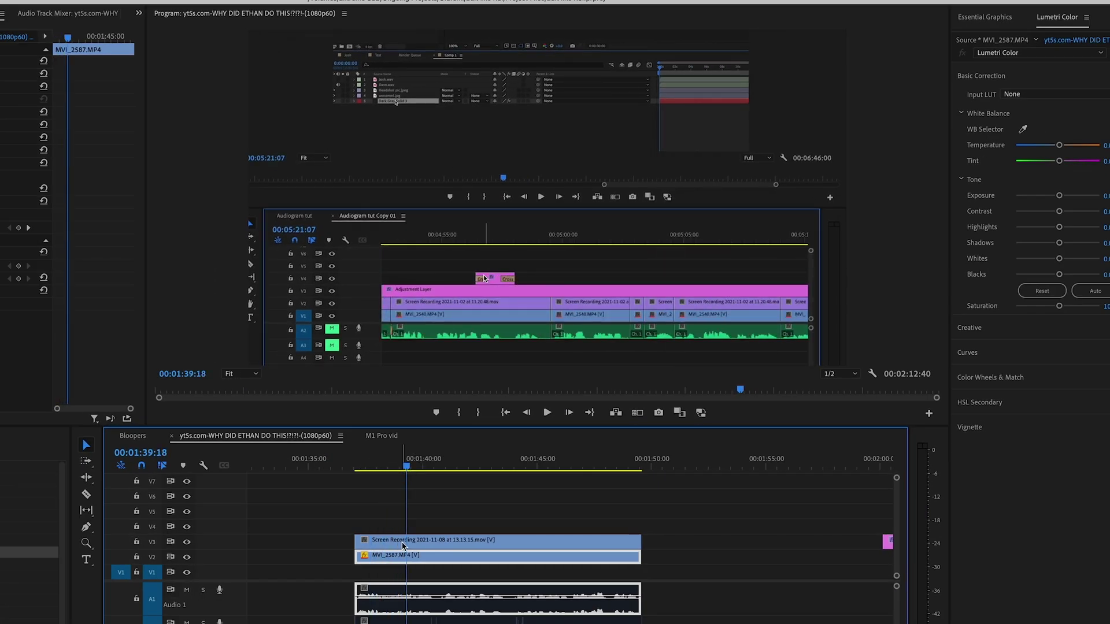
Step: Move the MVI_2587 camera clip up to V4 and the screen recording down to V2
{"action": "left_click", "coordinate": [403, 544]}
{"action": "left_click", "coordinate": [398, 558]}
{"action": "left_click", "coordinate": [405, 548]}
{"action": "key", "text": "shift+e"}
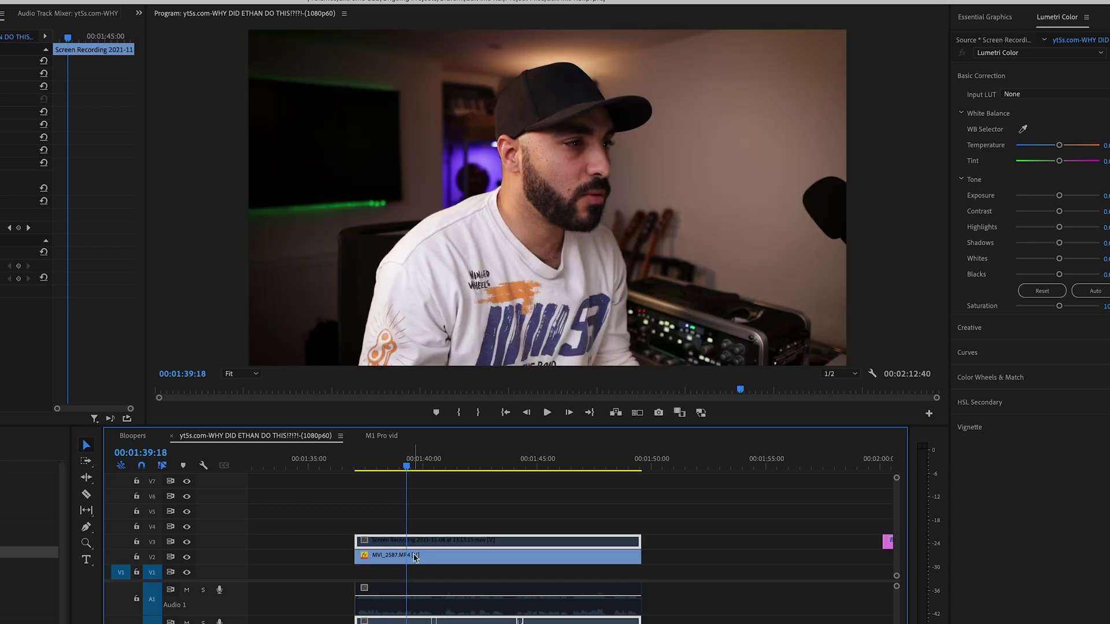
{"action": "key", "text": "shift+e"}
{"action": "left_click", "coordinate": [397, 557]}
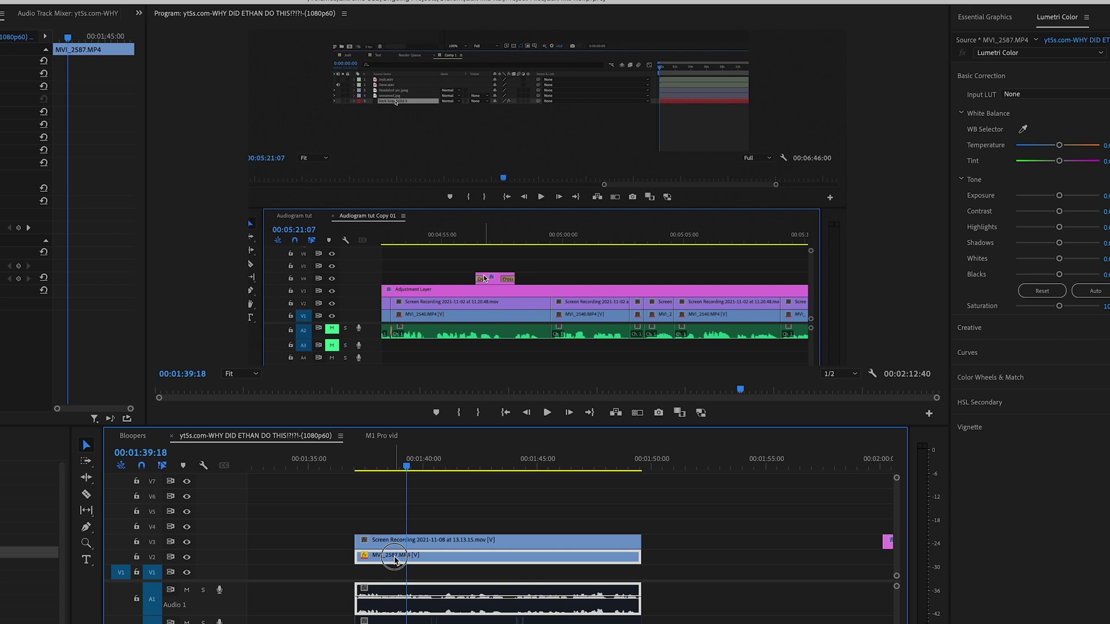
{"action": "mouse_move", "coordinate": [395, 560]}
{"action": "left_mouse_down"}
{"action": "mouse_move", "coordinate": [399, 527]}
{"action": "mouse_move", "coordinate": [397, 558]}
{"action": "left_mouse_up"}
{"action": "left_click_drag", "start_coordinate": [397, 558], "coordinate": [396, 559]}
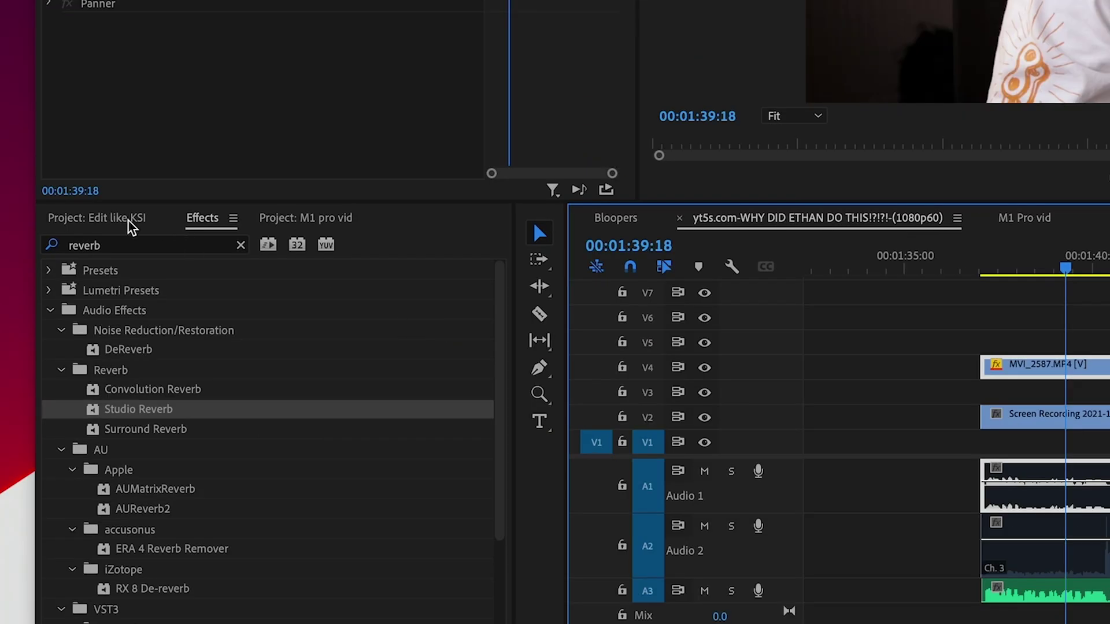
Step: Place reddit bubble.png on V5 above the camera clip, extended to match the clips below
{"action": "left_click", "coordinate": [91, 223]}
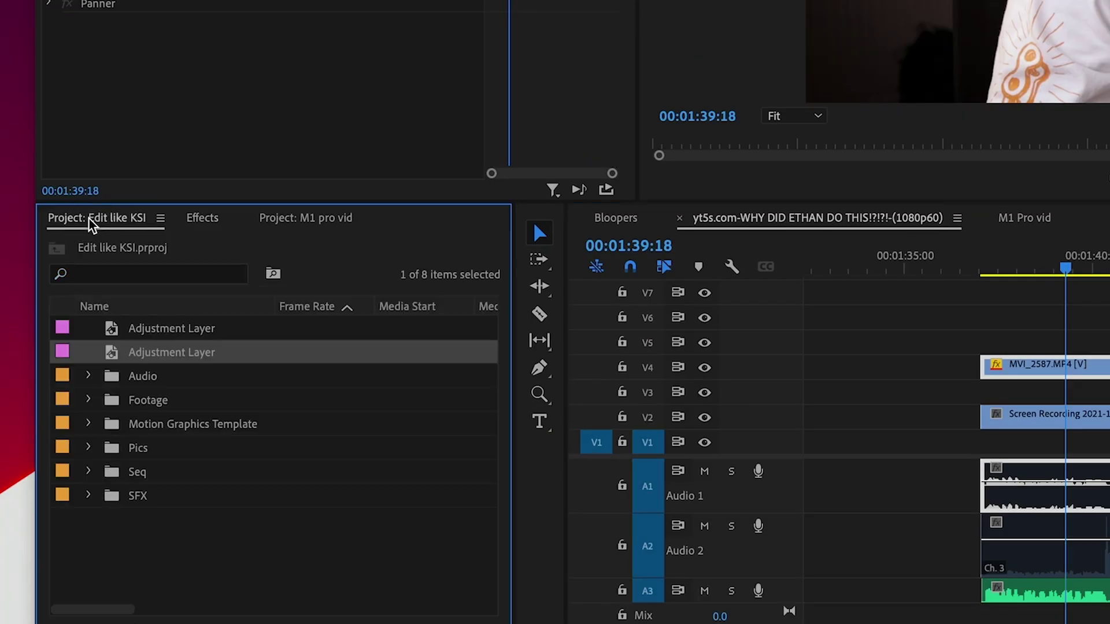
{"action": "left_click", "coordinate": [88, 448]}
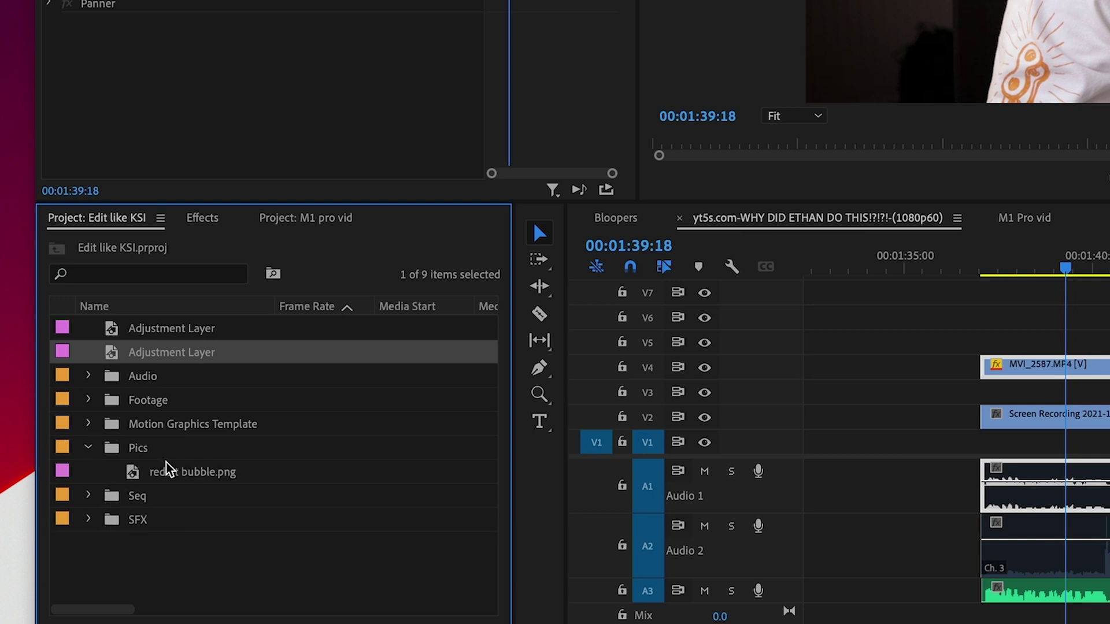
{"action": "left_click_drag", "start_coordinate": [169, 470], "coordinate": [877, 368]}
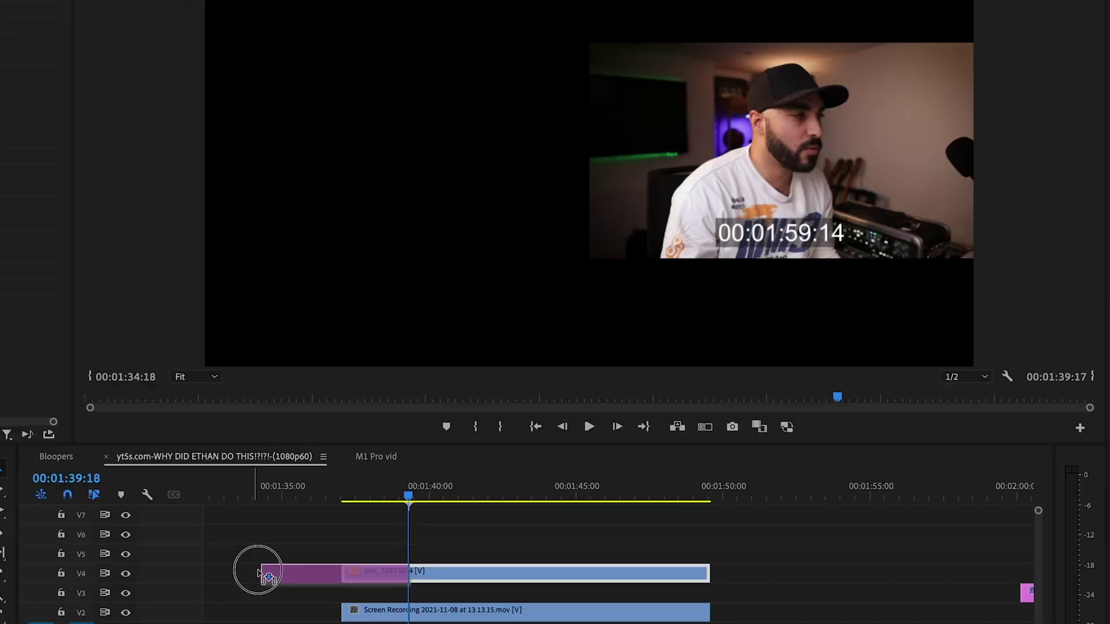
{"action": "left_click_drag", "start_coordinate": [258, 572], "coordinate": [351, 554]}
{"action": "left_click_drag", "start_coordinate": [489, 553], "coordinate": [710, 553]}
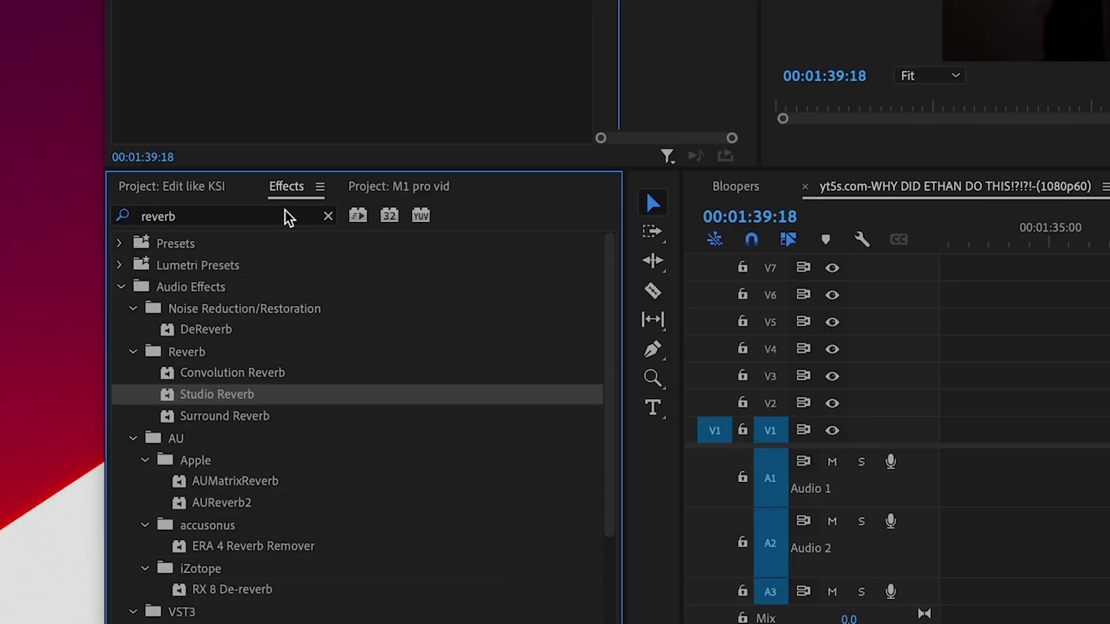
Step: Apply Ultra Key to the bubble and sample its green as the key colour
{"action": "left_click", "coordinate": [280, 216]}
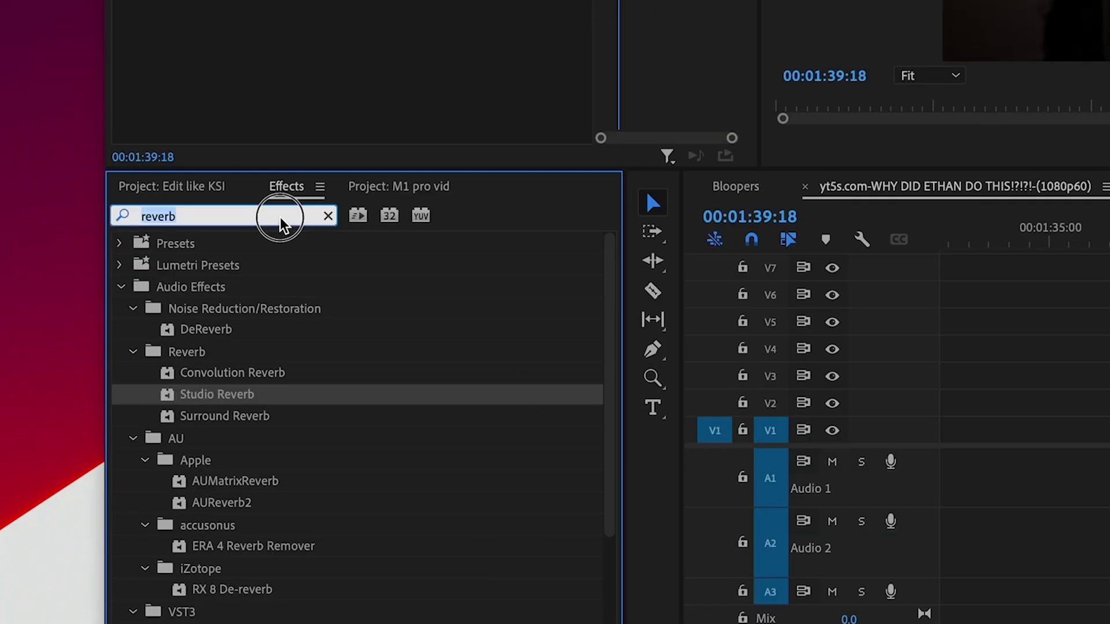
{"action": "type", "text": "ult"}
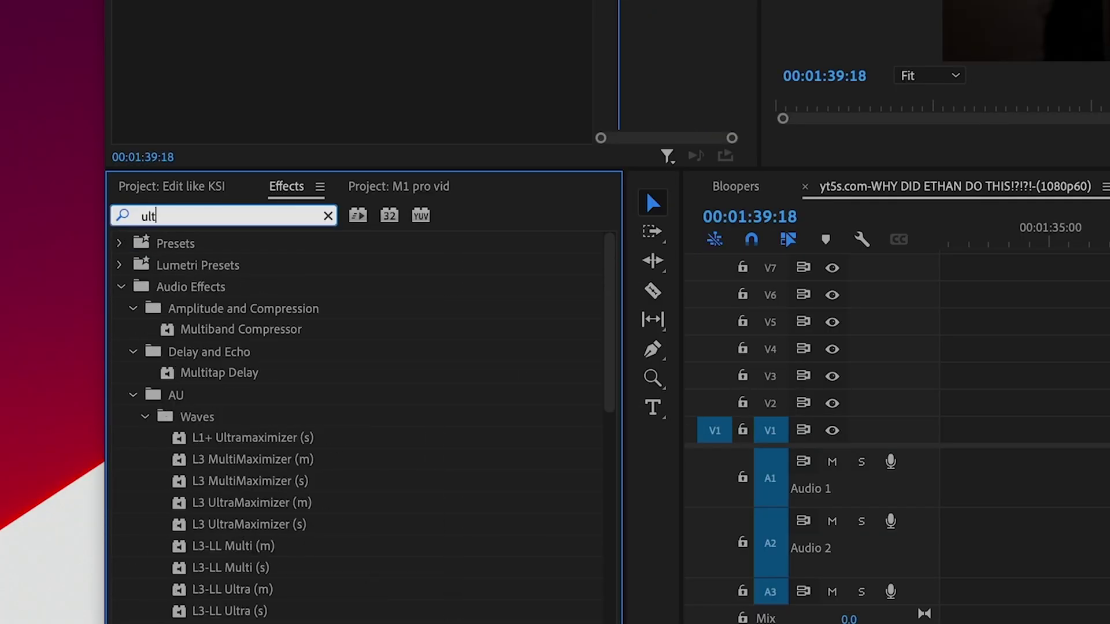
{"action": "type", "text": "ra key"}
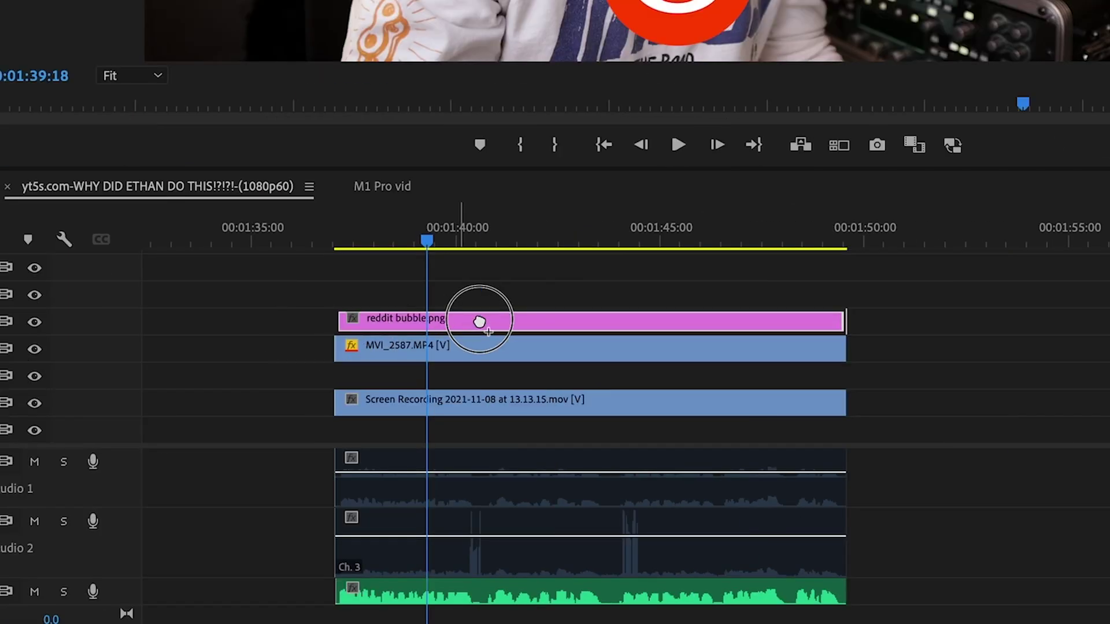
{"action": "left_click_drag", "start_coordinate": [478, 322], "coordinate": [478, 322]}
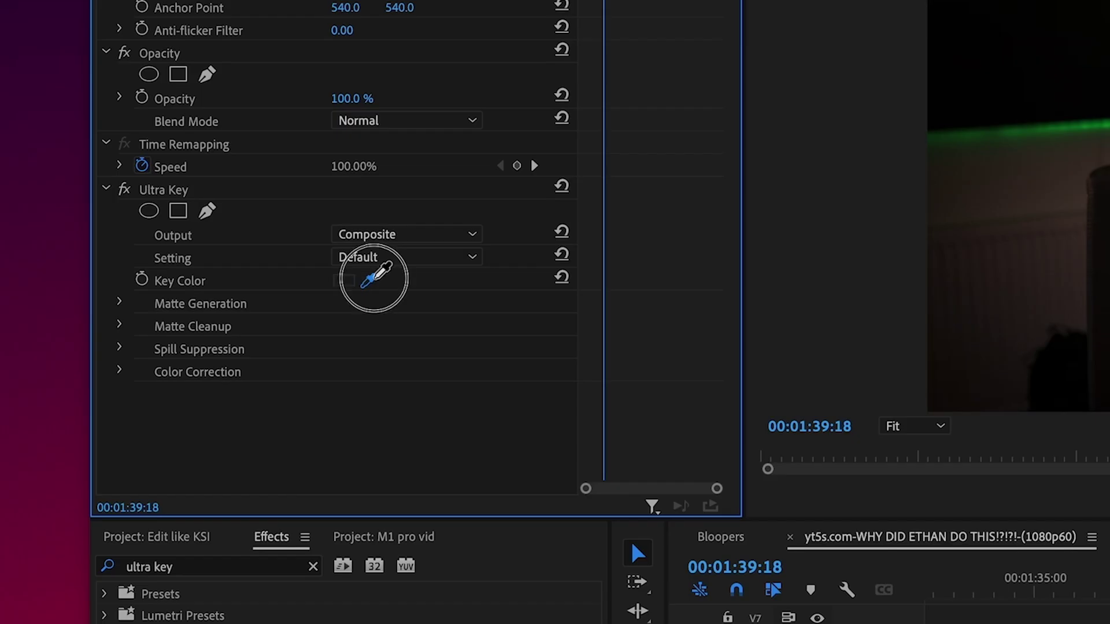
{"action": "left_click", "coordinate": [374, 278]}
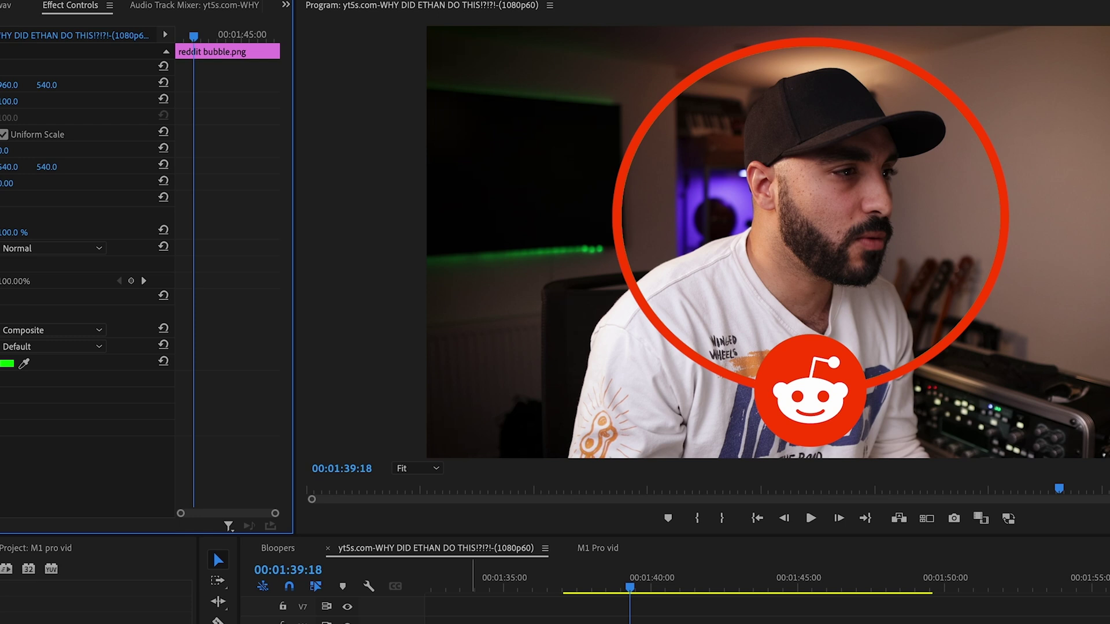
Step: Shrink the Reddit bubble around the face and move it to the frame's top-left corner
{"action": "left_click", "coordinate": [694, 623]}
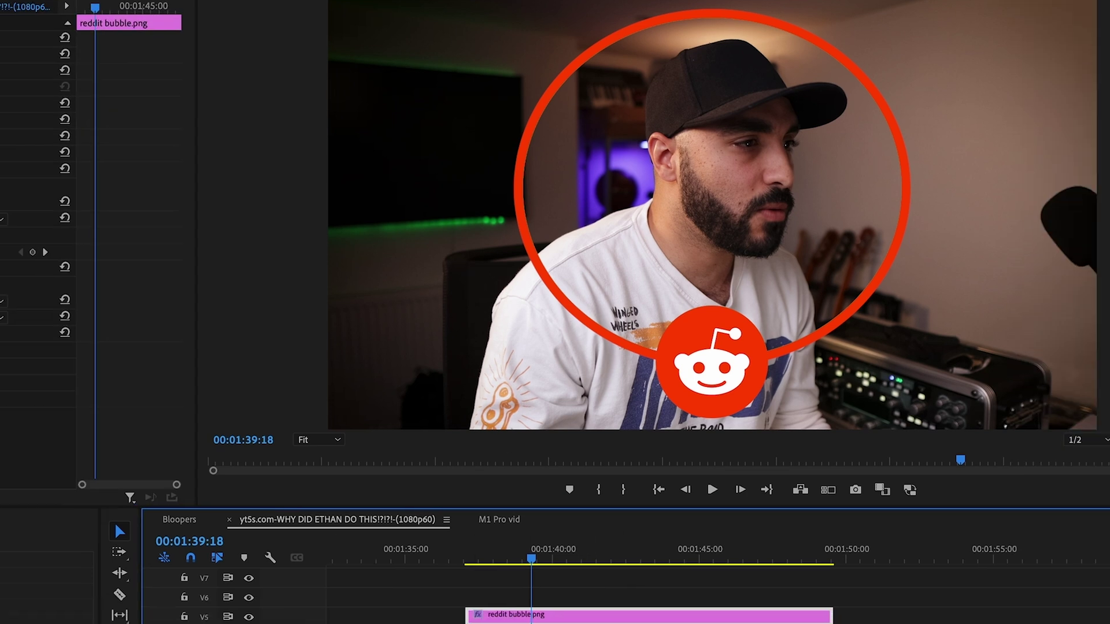
{"action": "left_click_drag", "start_coordinate": [975, 236], "coordinate": [854, 276]}
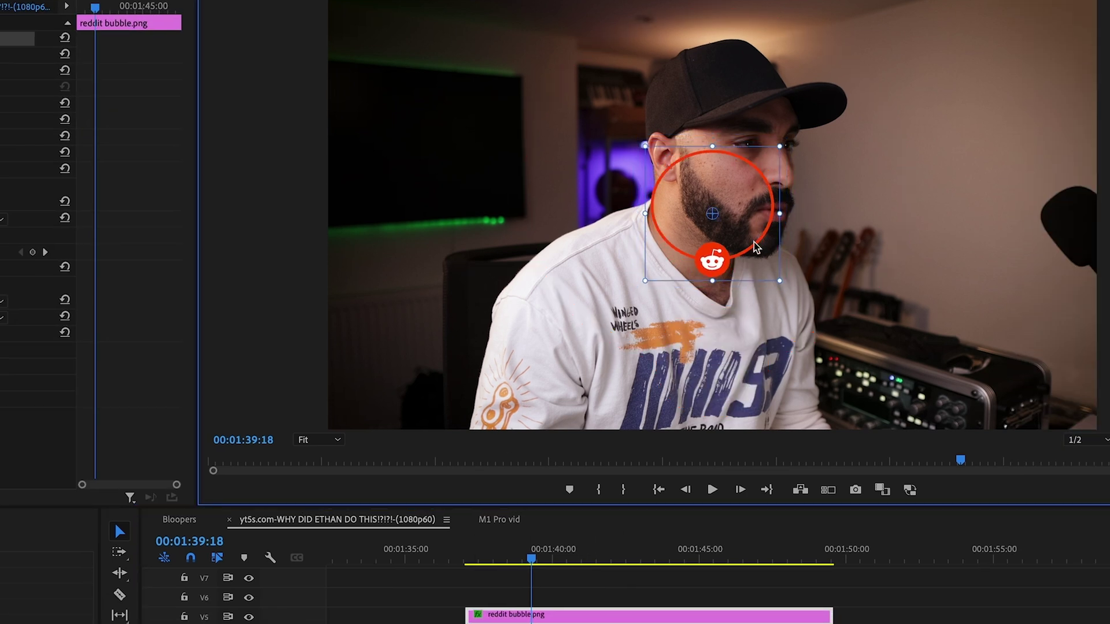
{"action": "left_click_drag", "start_coordinate": [724, 264], "coordinate": [422, 121]}
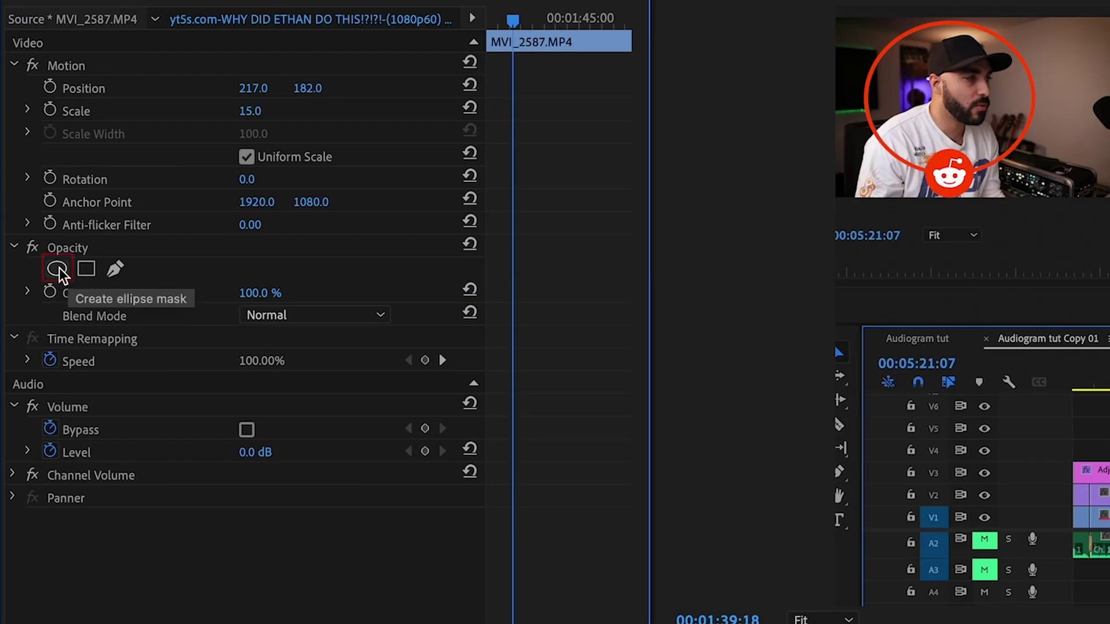
Step: Add an ellipse mask to MVI_2587 filling the red ring, then nest the clips as 'bubble'
{"action": "left_click", "coordinate": [58, 269]}
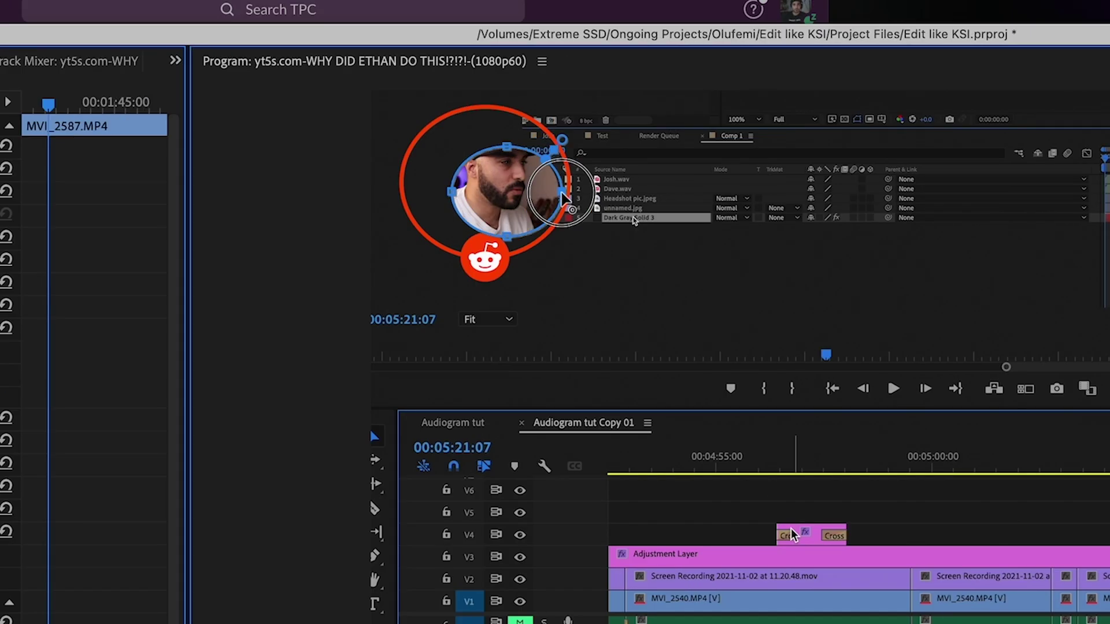
{"action": "left_click_drag", "start_coordinate": [565, 200], "coordinate": [559, 112]}
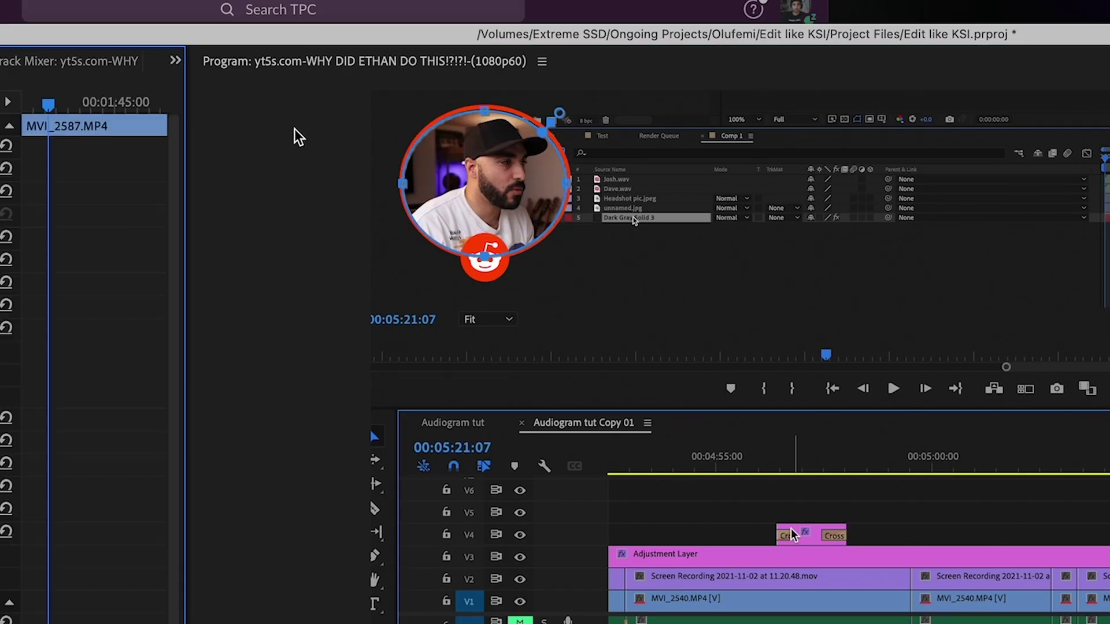
{"action": "left_click", "coordinate": [792, 535]}
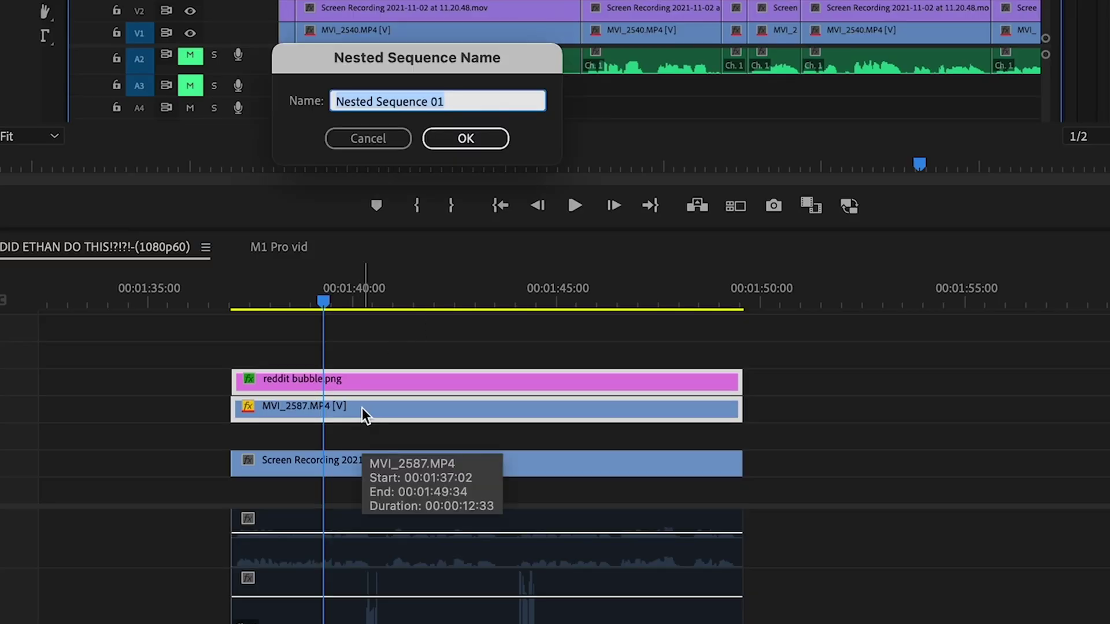
{"action": "type", "text": "bubble"}
{"action": "key", "text": "Return"}
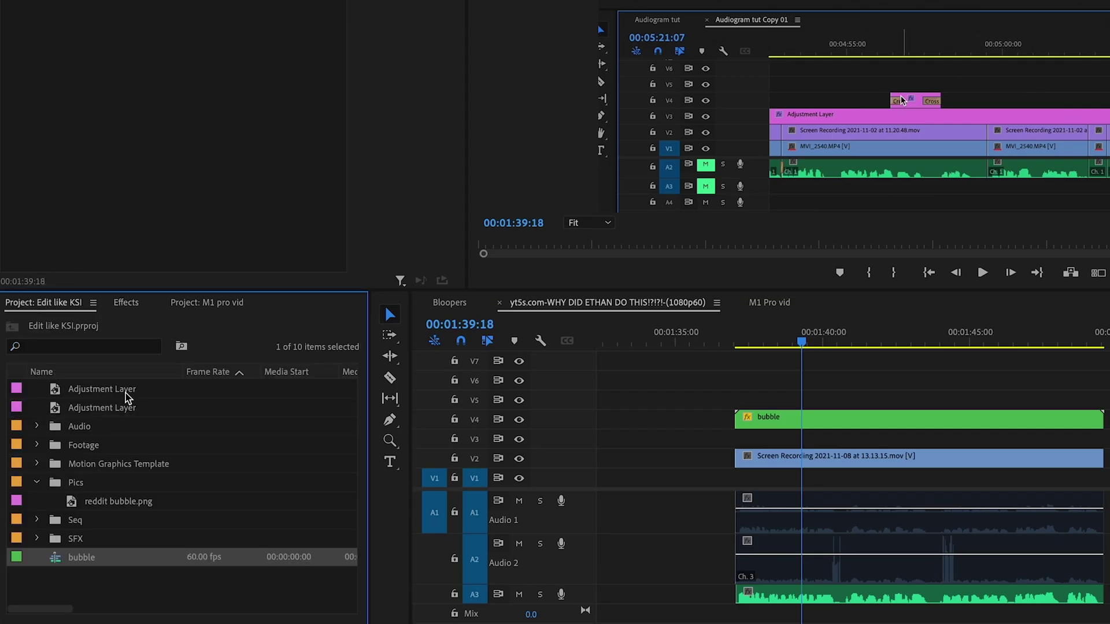
Step: Place an adjustment layer between bubble and the screen recording and apply Transform to it
{"action": "left_click_drag", "start_coordinate": [126, 397], "coordinate": [1072, 439]}
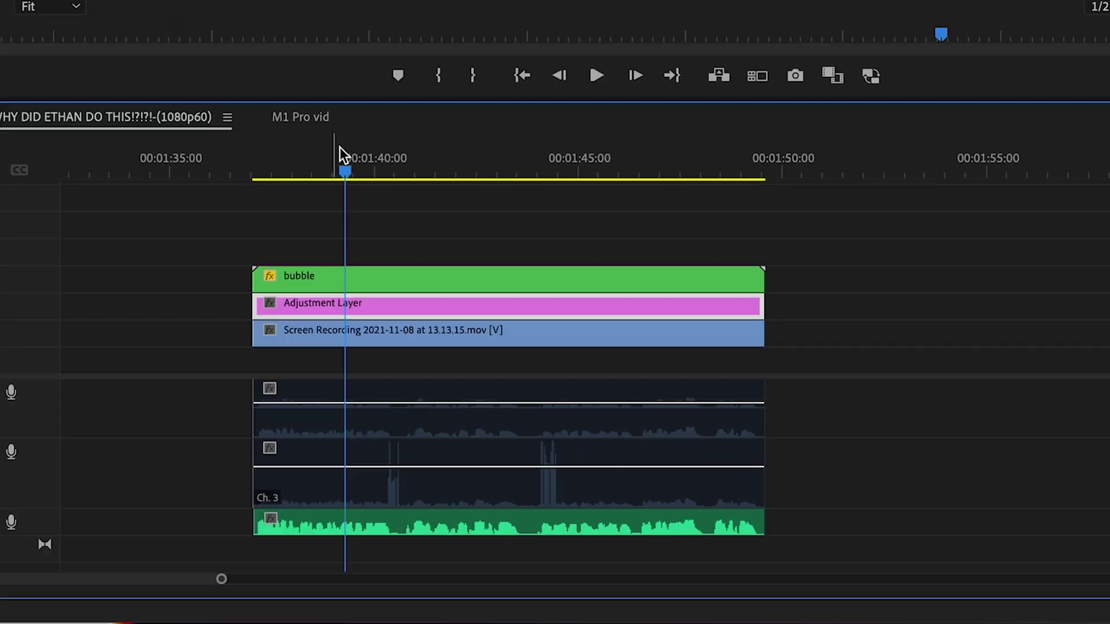
{"action": "left_click_drag", "start_coordinate": [340, 149], "coordinate": [260, 169]}
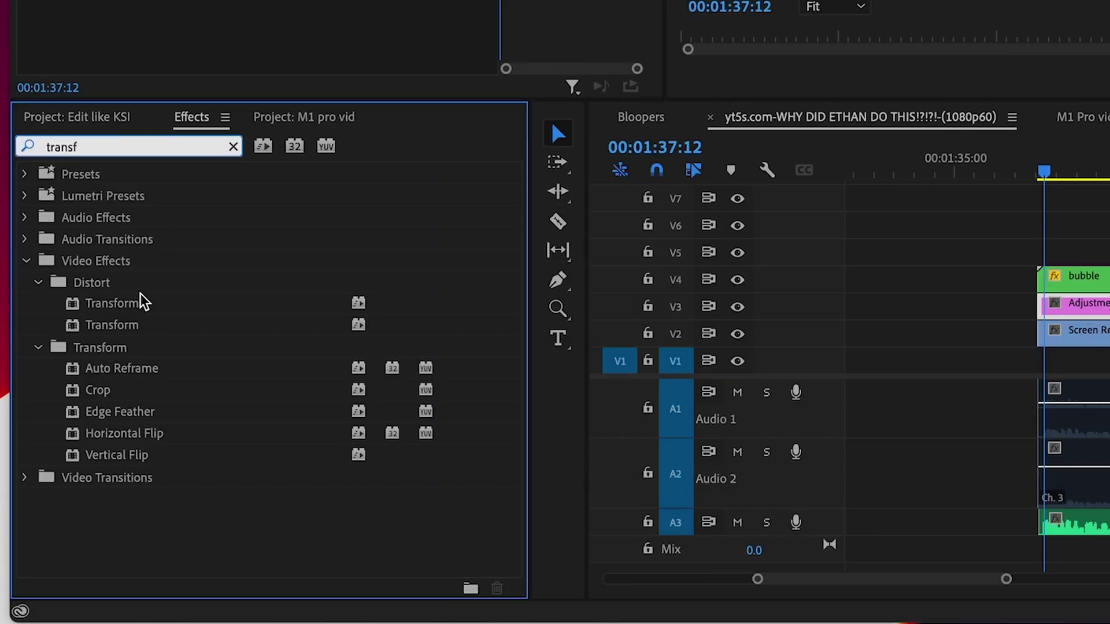
{"action": "left_click_drag", "start_coordinate": [143, 302], "coordinate": [1109, 310]}
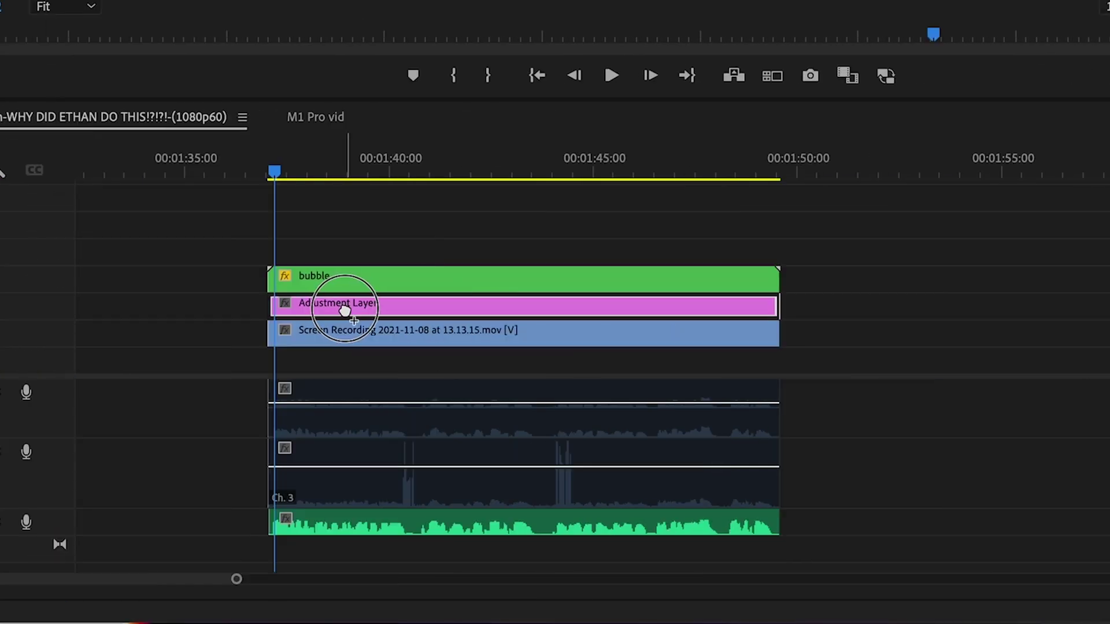
{"action": "left_click_drag", "start_coordinate": [345, 310], "coordinate": [349, 304]}
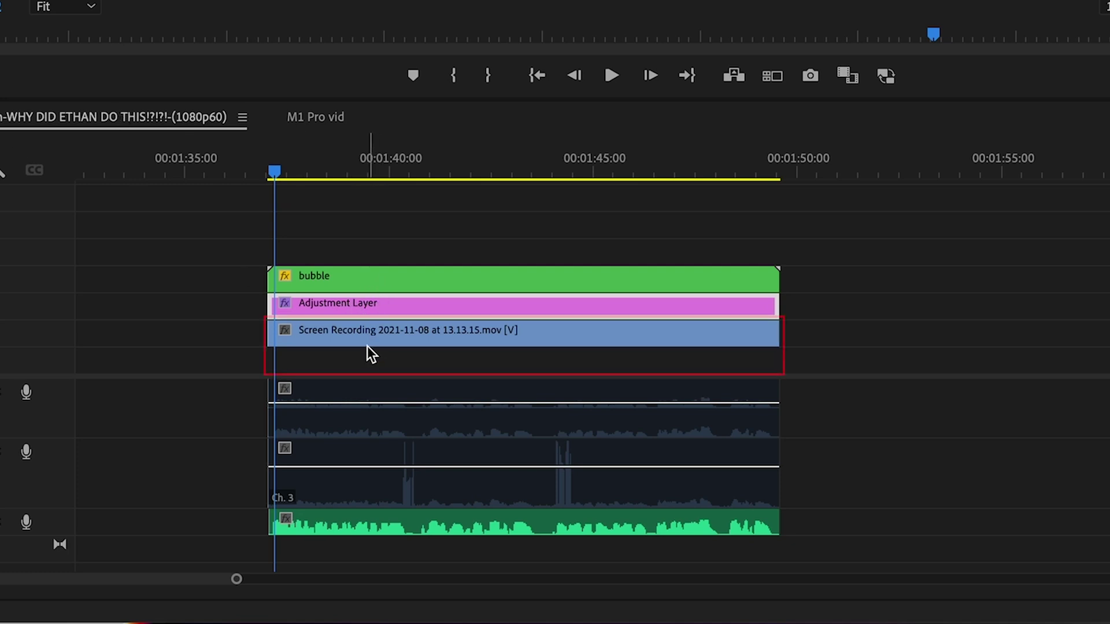
Step: Enable Transform Scale, Rotation and Position keyframes on the Adjustment Layer clip
{"action": "left_click", "coordinate": [321, 337]}
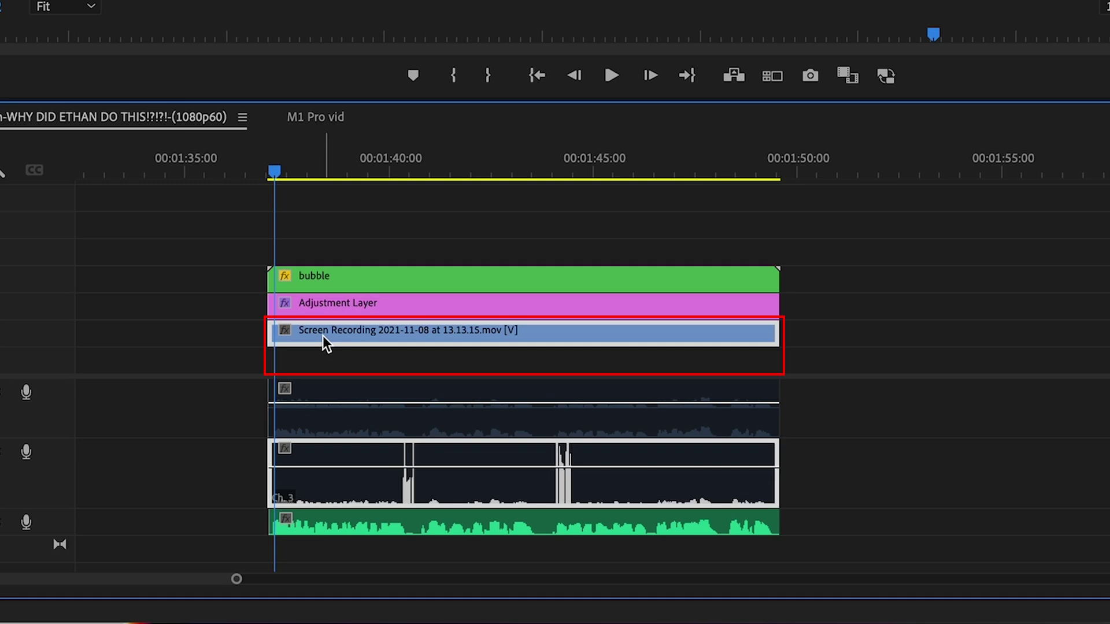
{"action": "left_click", "coordinate": [354, 310]}
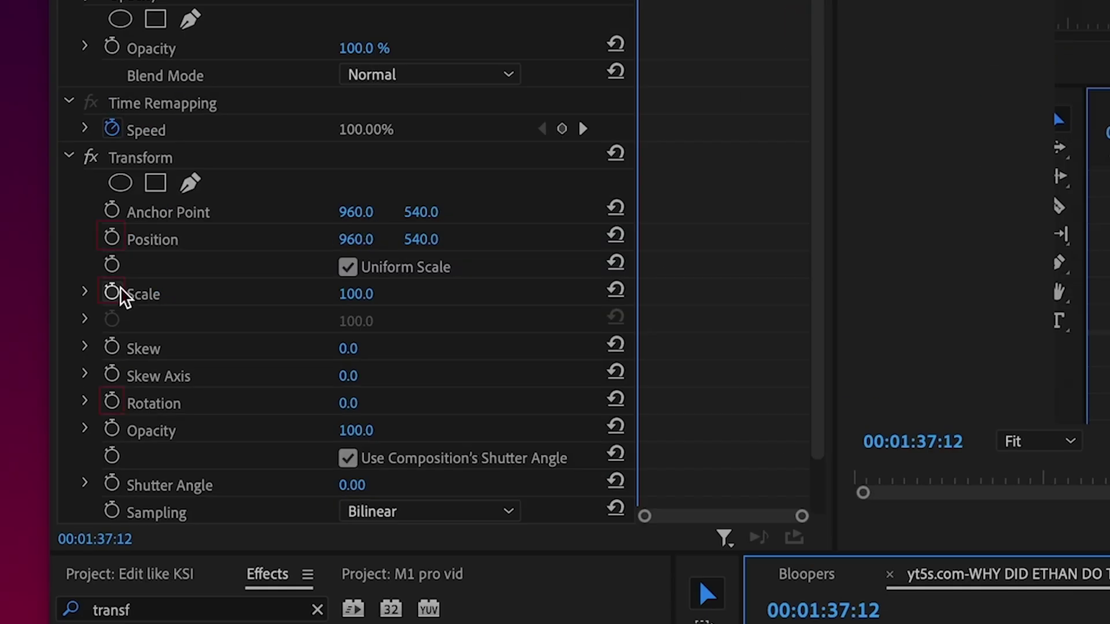
{"action": "left_click", "coordinate": [112, 292]}
{"action": "left_click", "coordinate": [112, 402]}
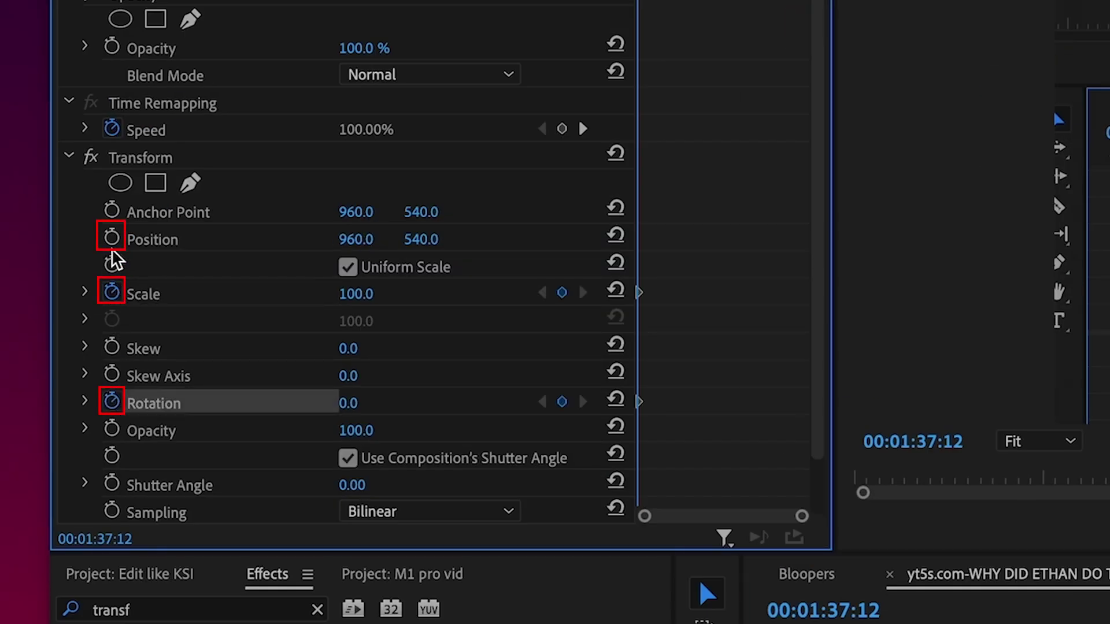
{"action": "left_click", "coordinate": [112, 238]}
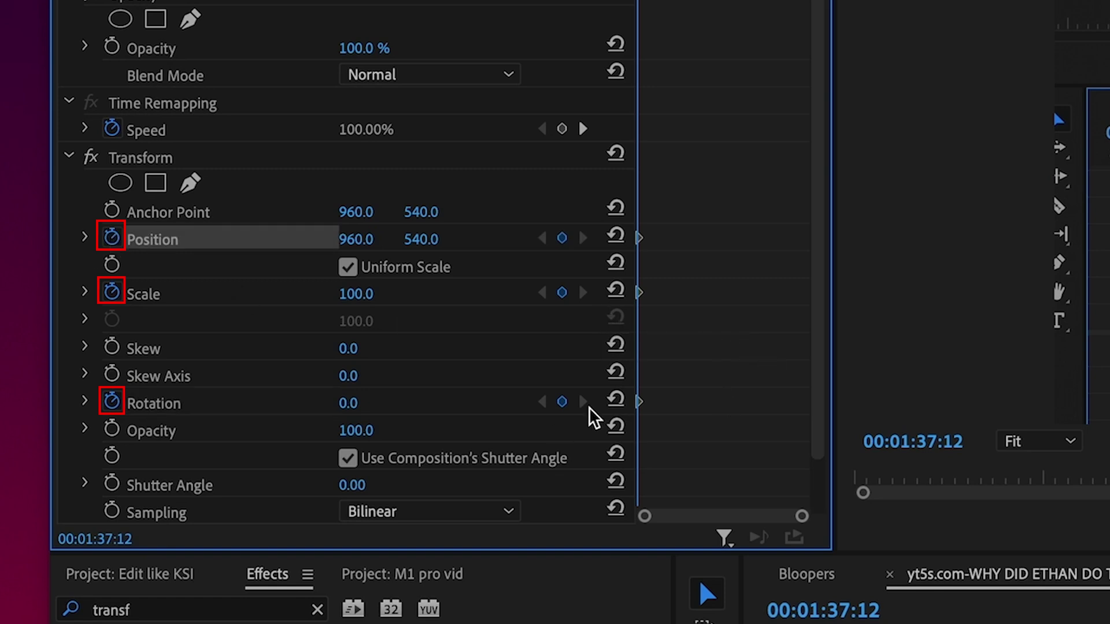
Step: Add a 1° rotation keyframe a few frames later and a 105 scale keyframe, then play back
{"action": "key", "text": "shift+Right"}
{"action": "key", "text": "shift+Right"}
{"action": "key", "text": "space"}
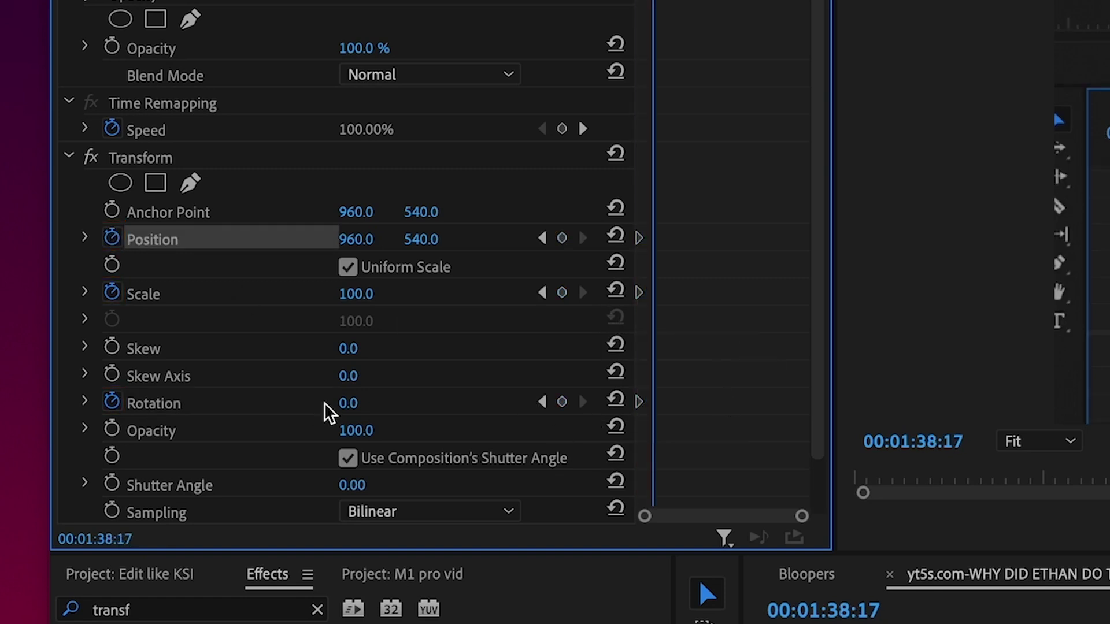
{"action": "type", "text": "1"}
{"action": "key", "text": "Return"}
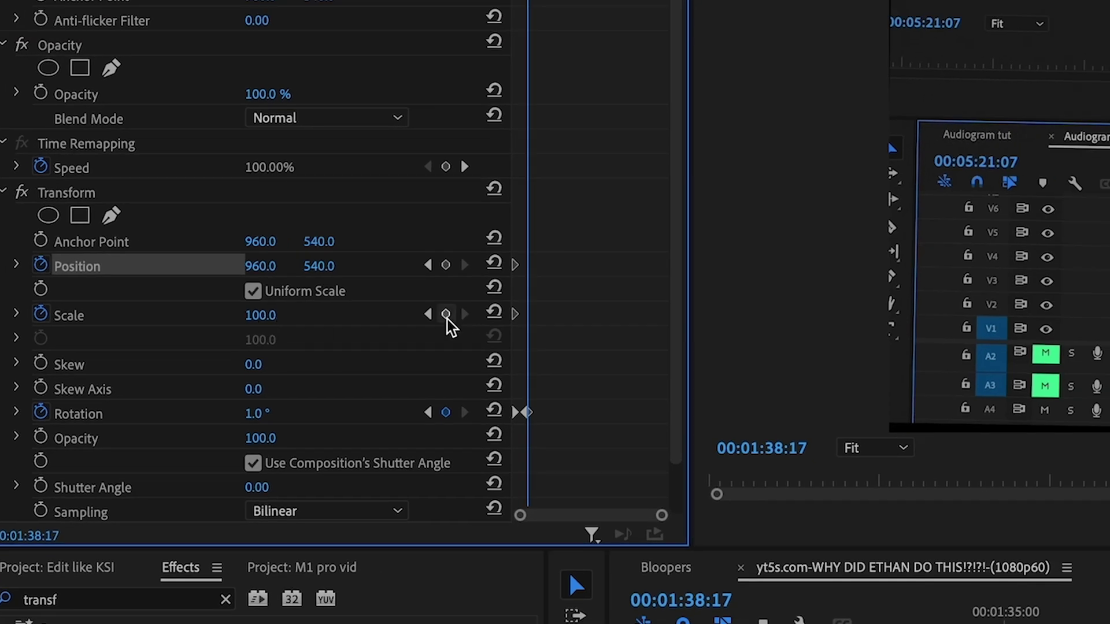
{"action": "left_click", "coordinate": [428, 314]}
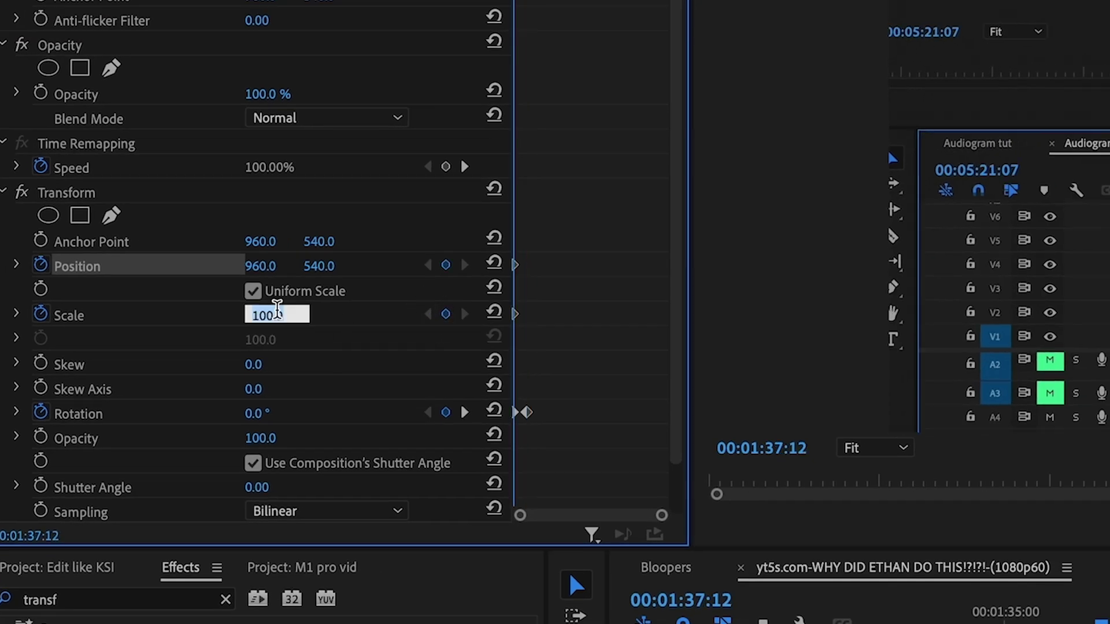
{"action": "type", "text": "105"}
{"action": "key", "text": "Return"}
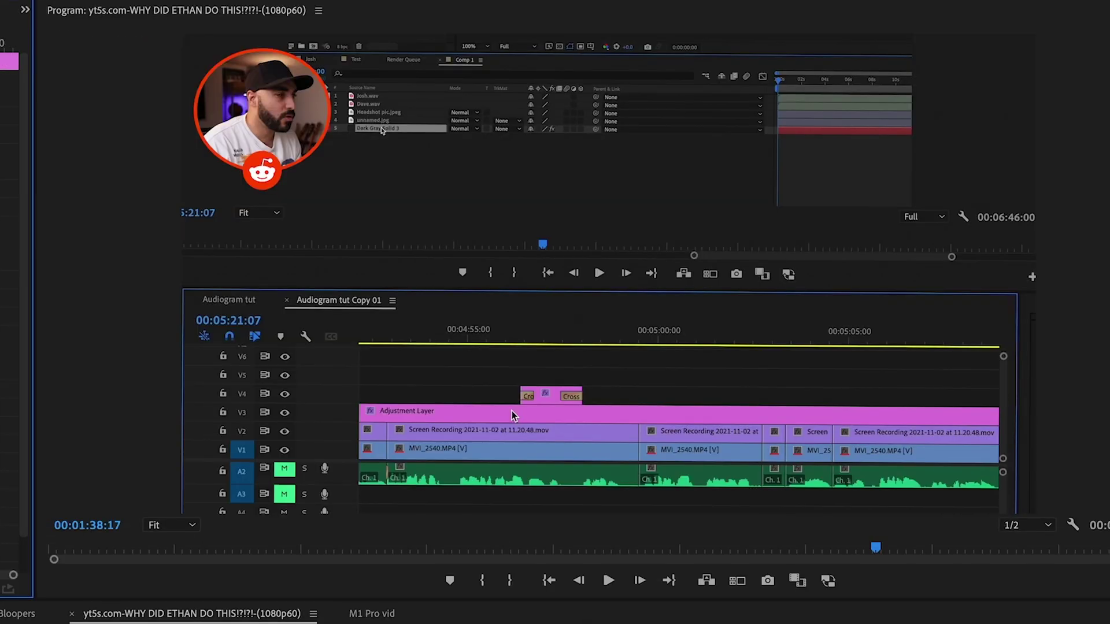
{"action": "key", "text": "space"}
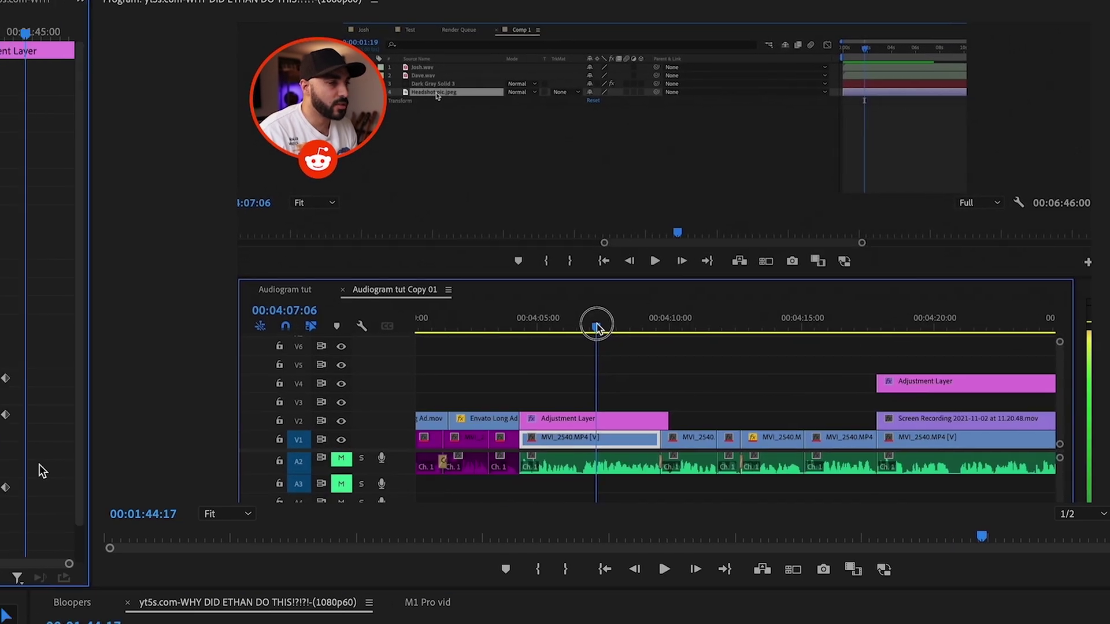
Step: Shift the three selected Adjustment Layer keyframes slightly later in the enlarged view, then preview the timing
{"action": "key", "text": "grave"}
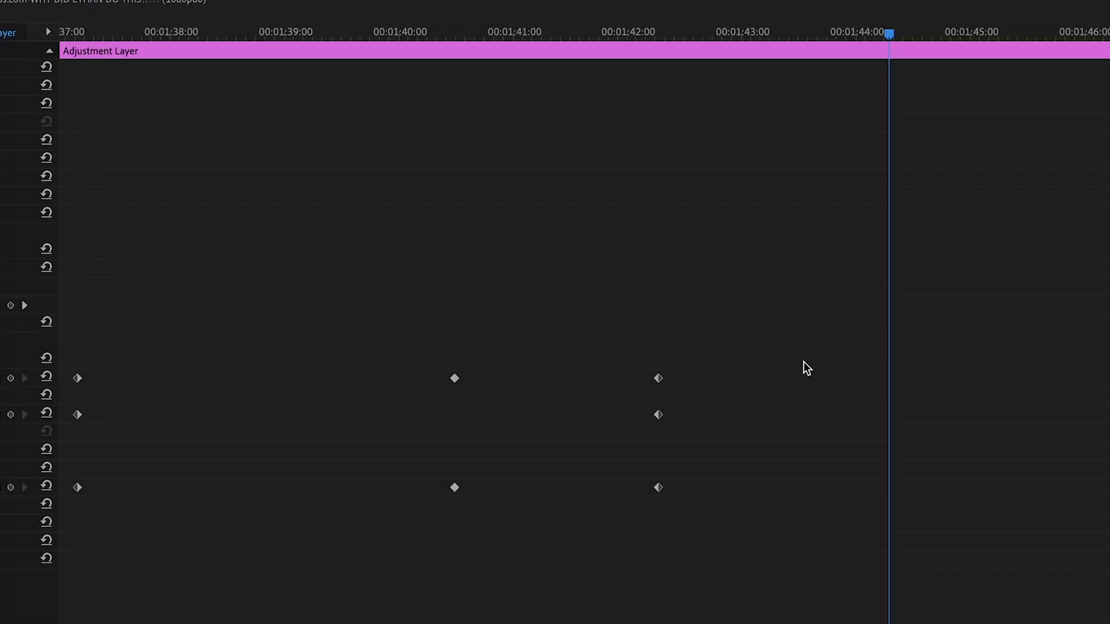
{"action": "left_click_drag", "start_coordinate": [769, 488], "coordinate": [788, 488]}
{"action": "key", "text": "grave"}
{"action": "left_click", "coordinate": [452, 622]}
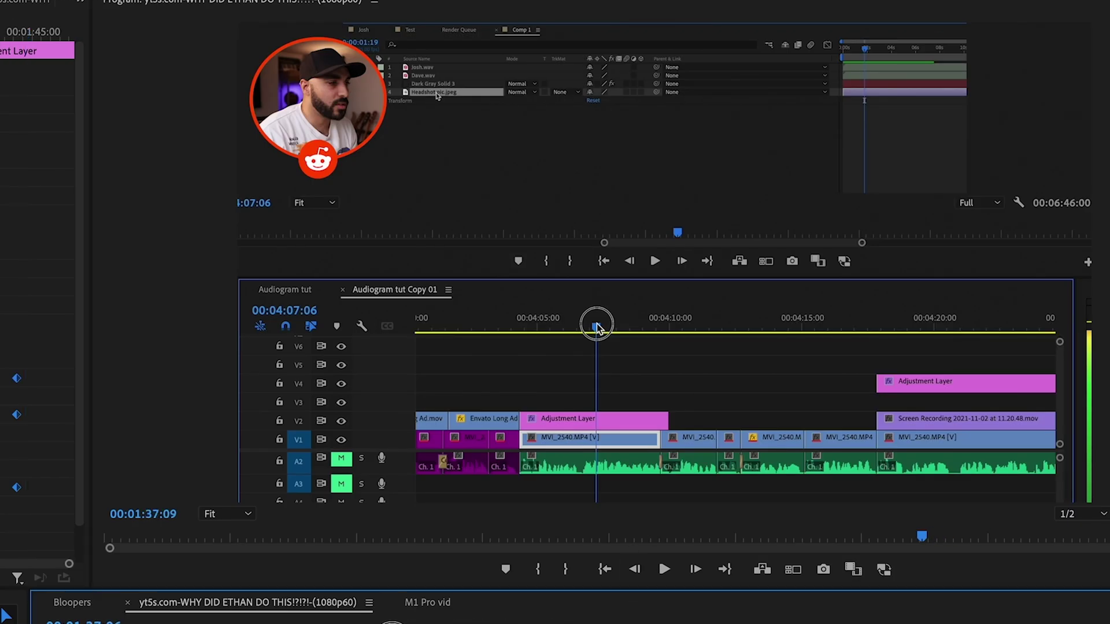
{"action": "key", "text": "space"}
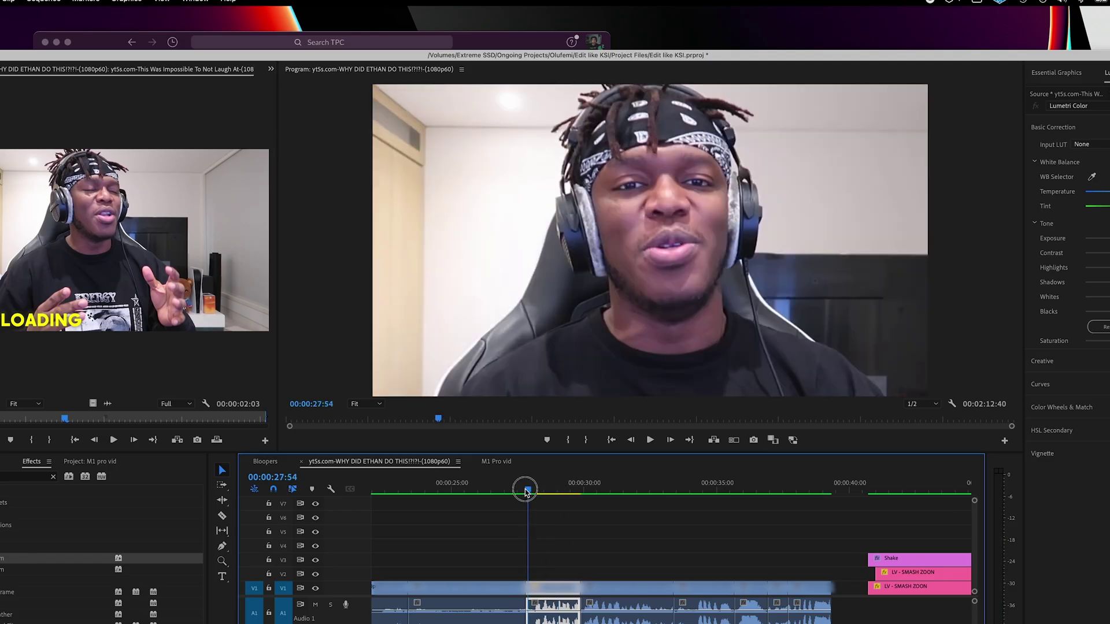
Step: Scrub the speech from 00:00:28:06 and add markers at the start of each spoken word
{"action": "left_click", "coordinate": [514, 383]}
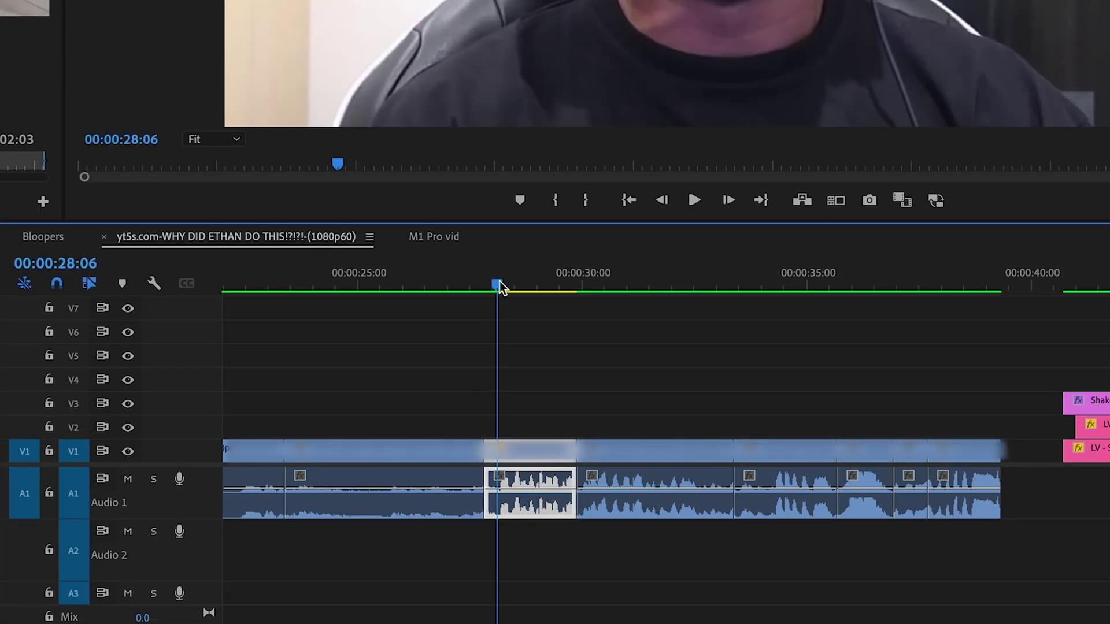
{"action": "left_click_drag", "start_coordinate": [498, 283], "coordinate": [501, 286]}
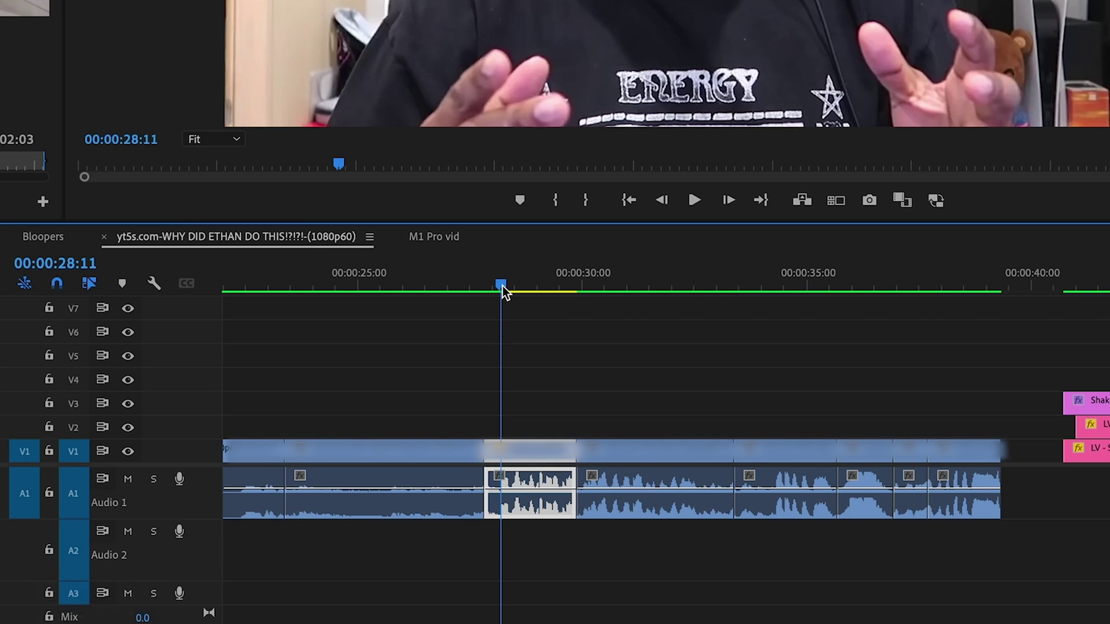
{"action": "left_click_drag", "start_coordinate": [502, 286], "coordinate": [504, 287]}
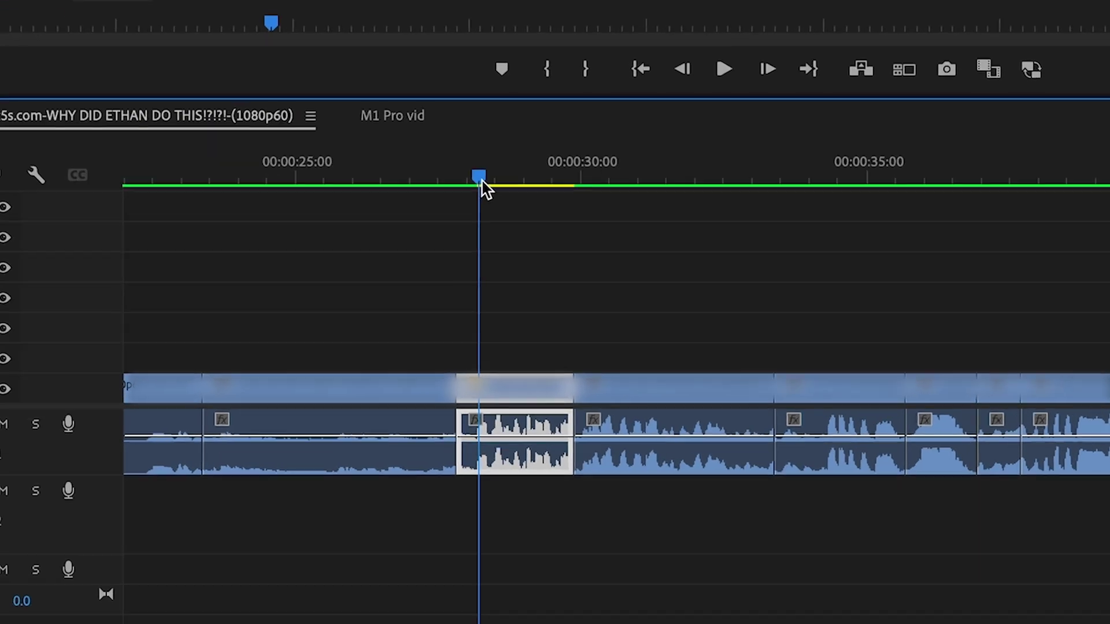
{"action": "key", "text": "m"}
{"action": "left_click_drag", "start_coordinate": [483, 184], "coordinate": [554, 179]}
{"action": "key", "text": "m"}
{"action": "key", "text": "m"}
{"action": "key", "text": "m"}
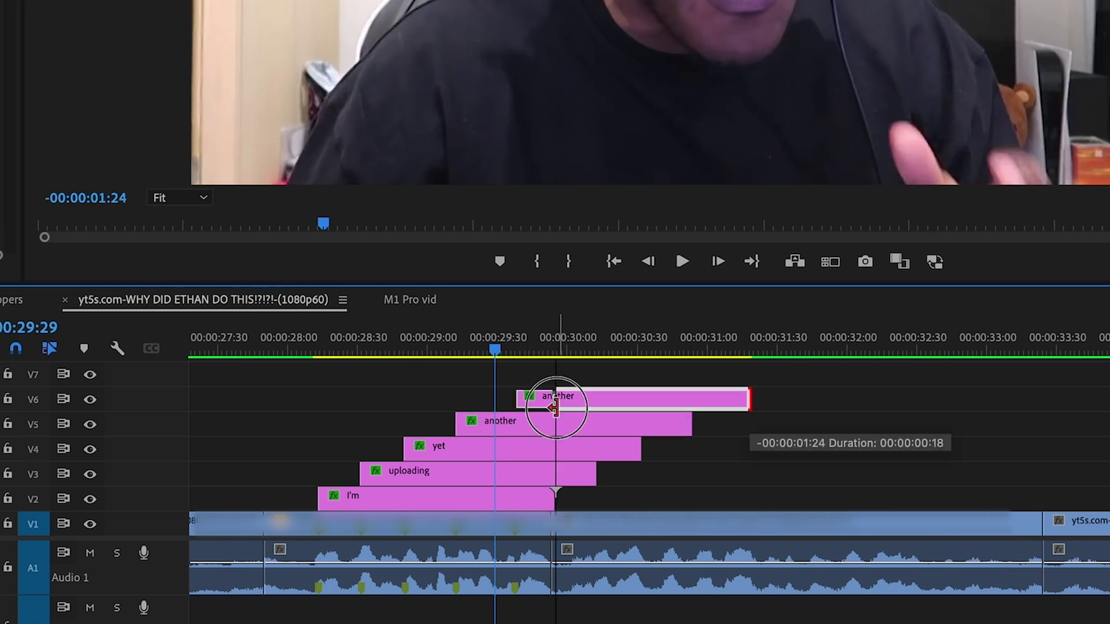
Step: Make the V5 caption read 'another', add a trimmed caption copy on V6, and play back
{"action": "left_click", "coordinate": [522, 347]}
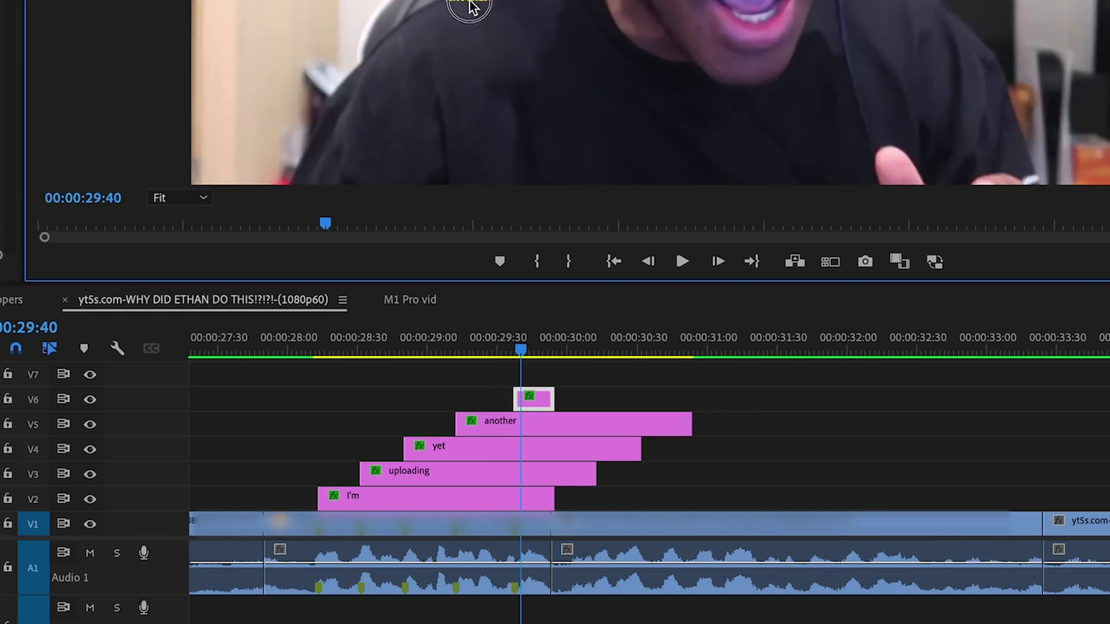
{"action": "left_click", "coordinate": [546, 347]}
{"action": "left_click", "coordinate": [351, 421]}
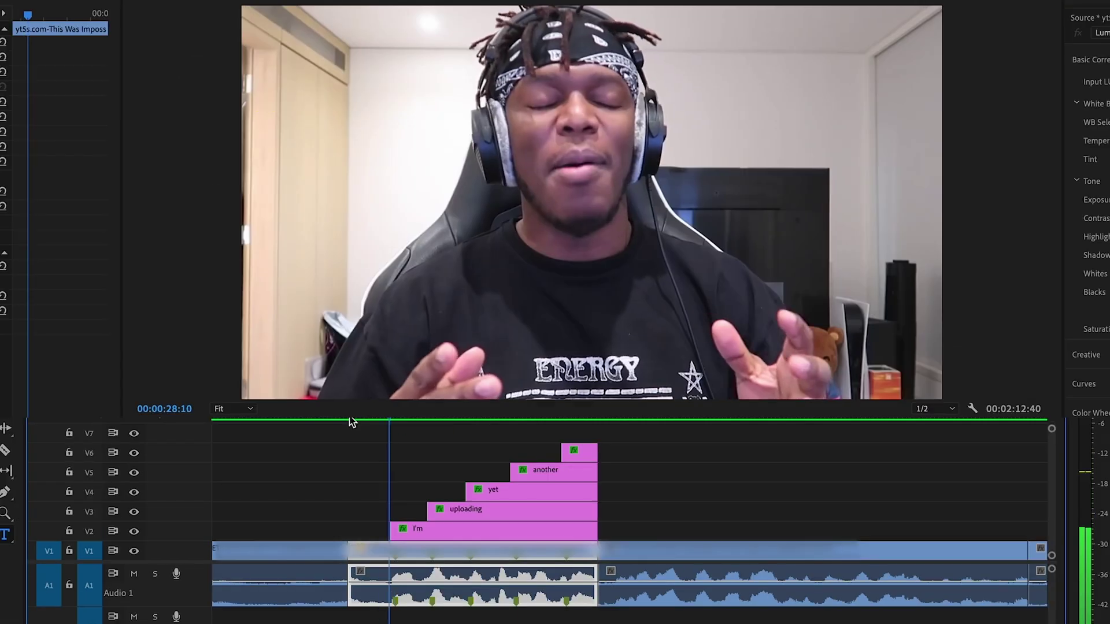
{"action": "key", "text": "space"}
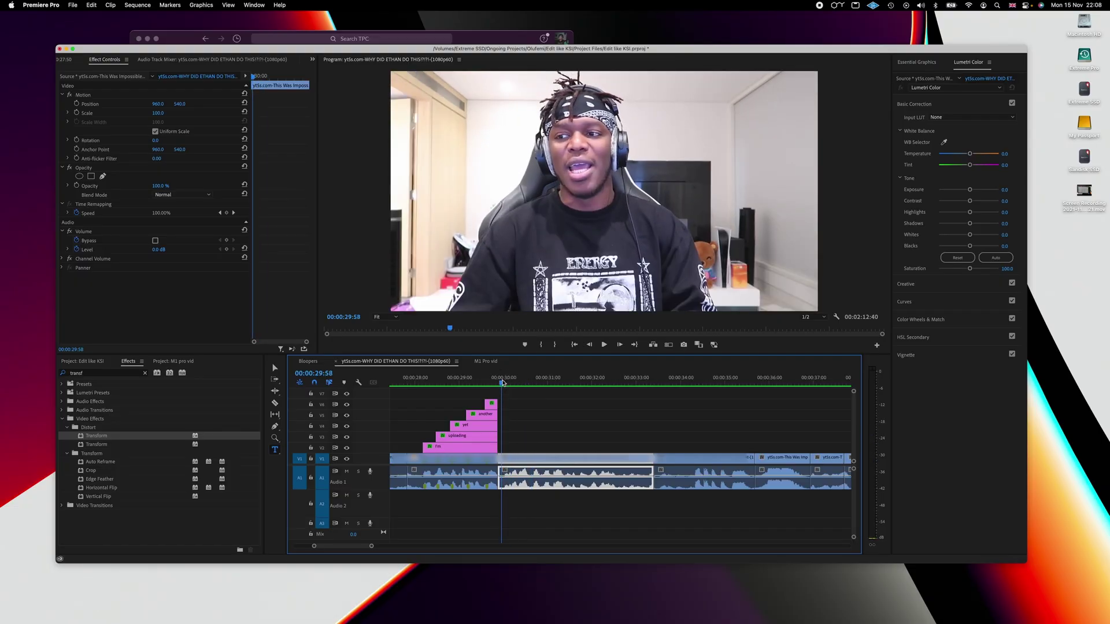
Step: Preview the captions, then apply the Spherize effect to the clip in the Bloopers sequence
{"action": "key", "text": "space"}
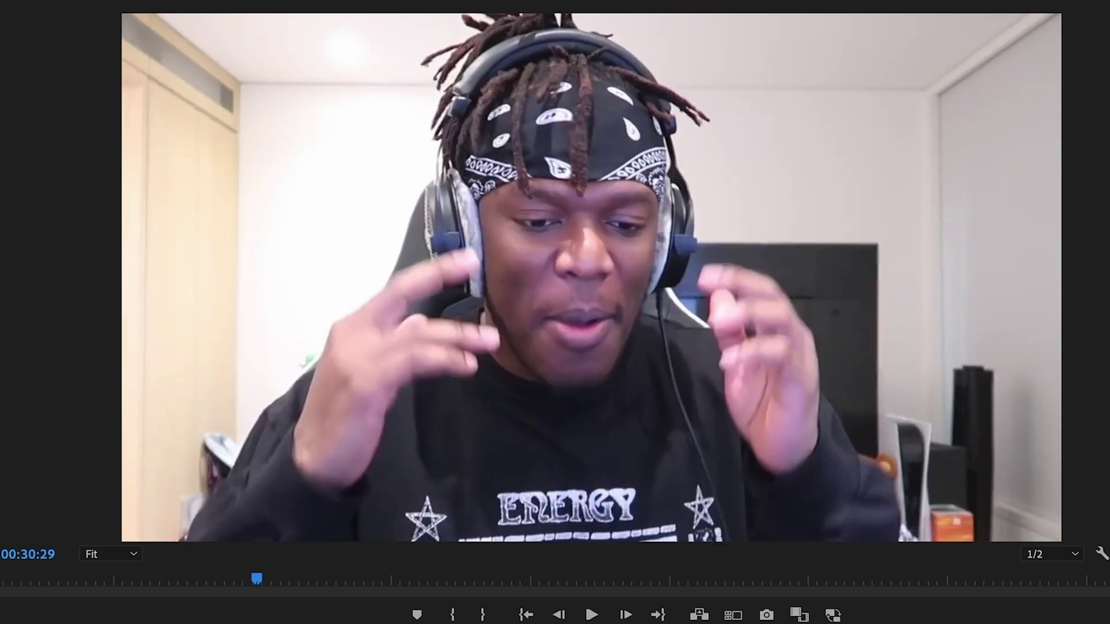
{"action": "key", "text": "space"}
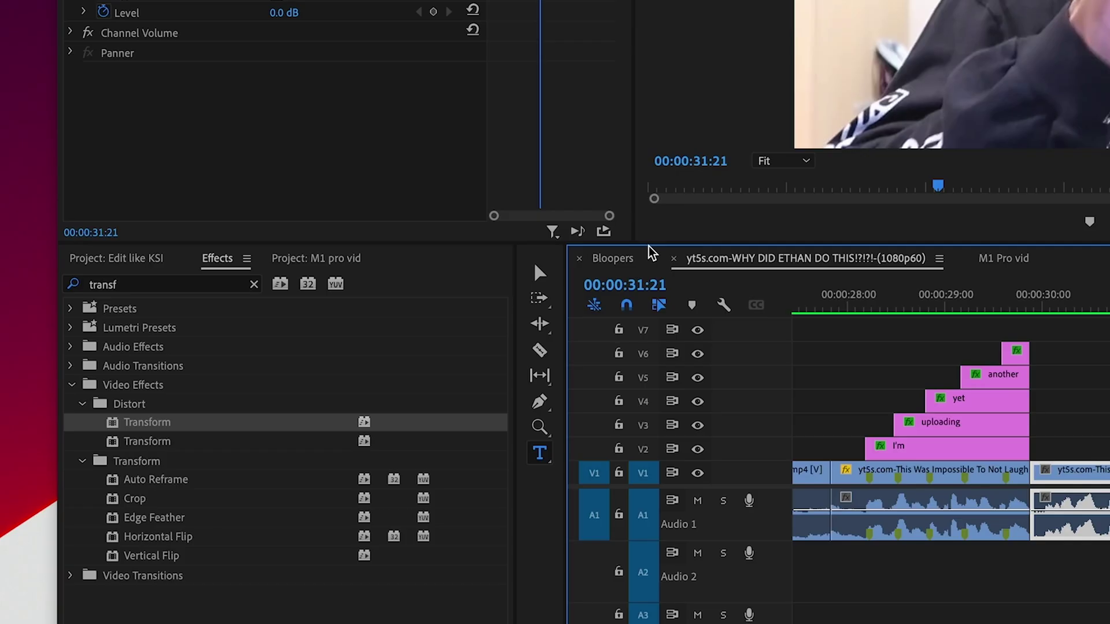
{"action": "left_click", "coordinate": [613, 258]}
{"action": "type", "text": "s"}
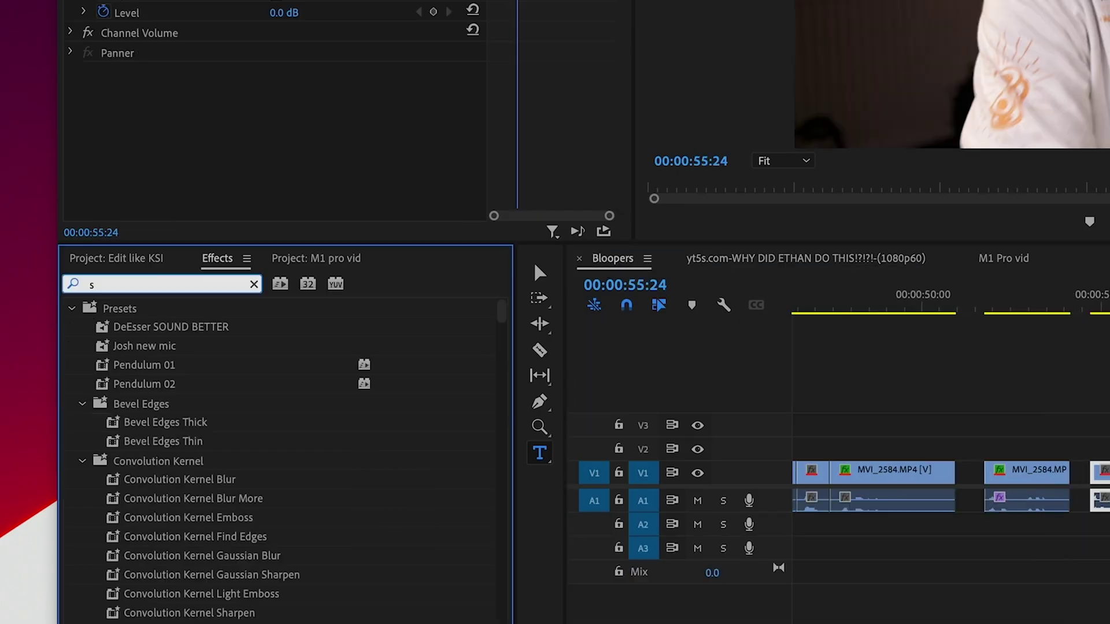
{"action": "type", "text": "pher"}
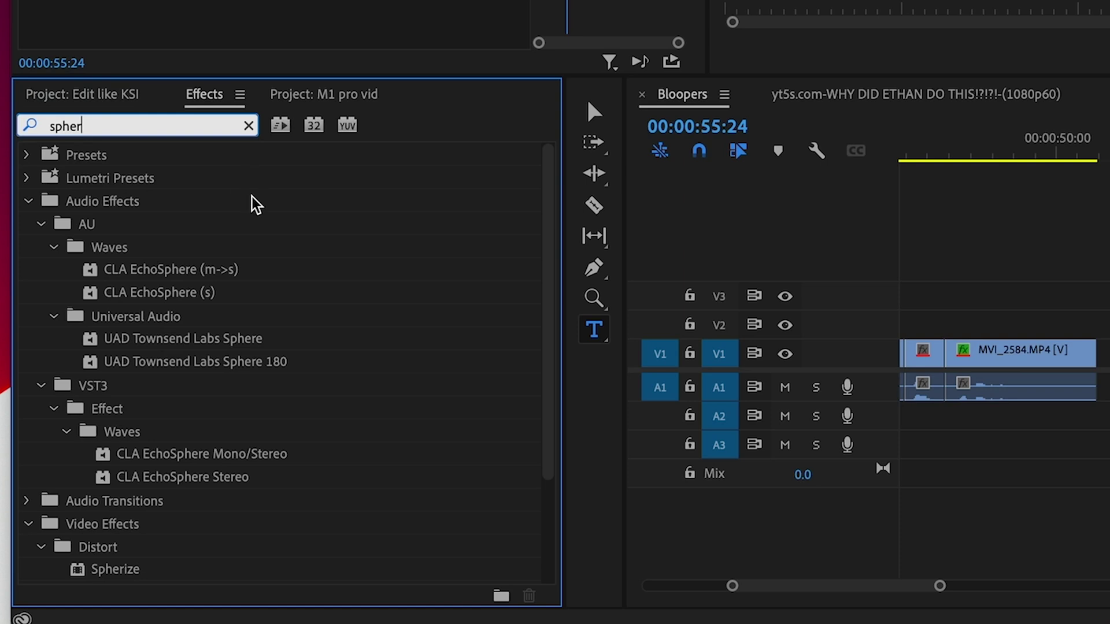
{"action": "scroll", "coordinate": [162, 505], "scroll_direction": "down", "scroll_amount": 3}
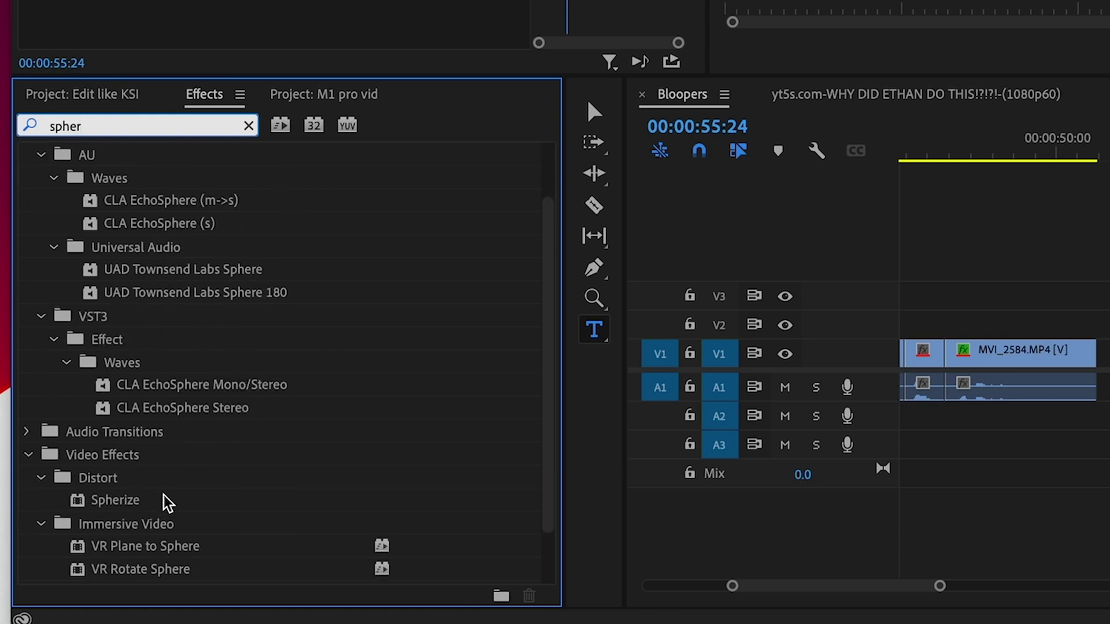
{"action": "left_click_drag", "start_coordinate": [138, 506], "coordinate": [649, 478]}
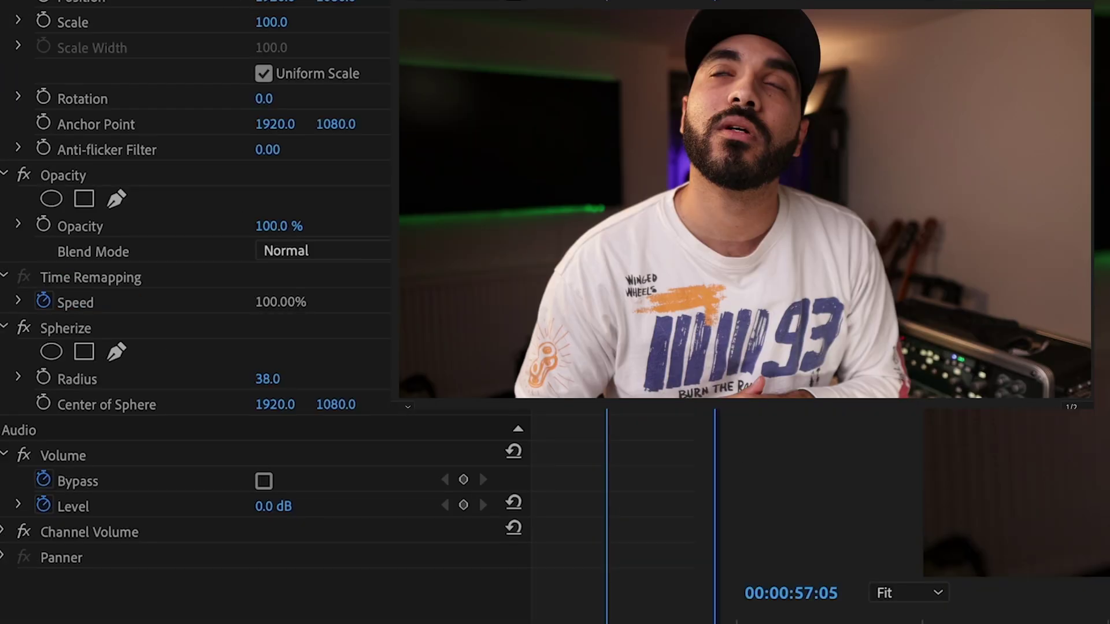
Step: Keyframe the Spherize radius rising to 360 and the sphere centre following the head
{"action": "left_click_drag", "start_coordinate": [278, 379], "coordinate": [339, 379]}
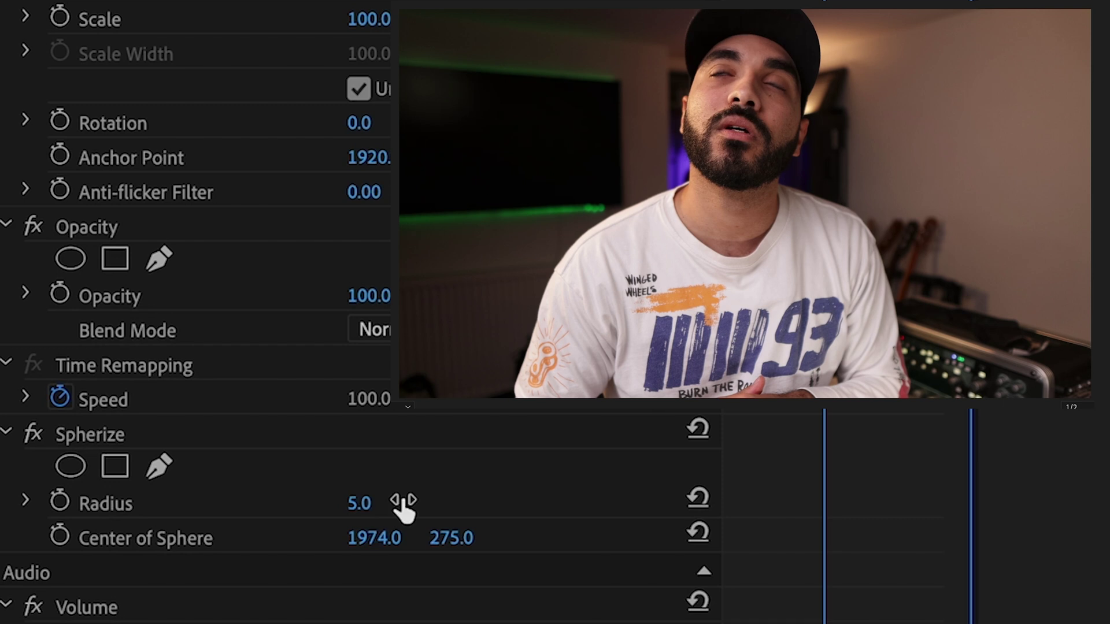
{"action": "left_click", "coordinate": [59, 500]}
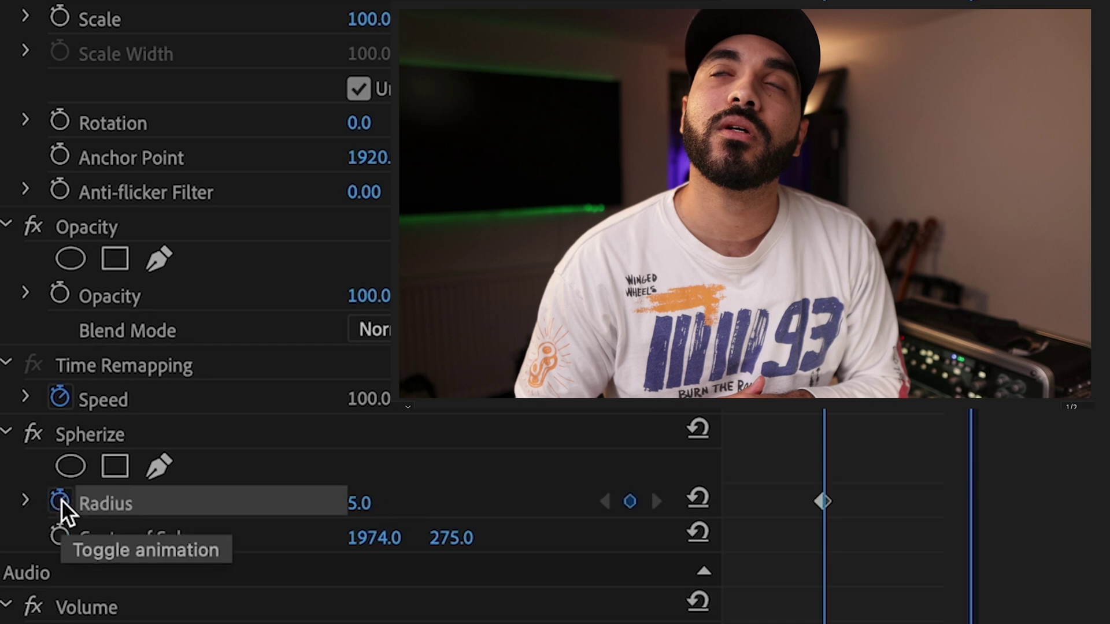
{"action": "left_click", "coordinate": [61, 536]}
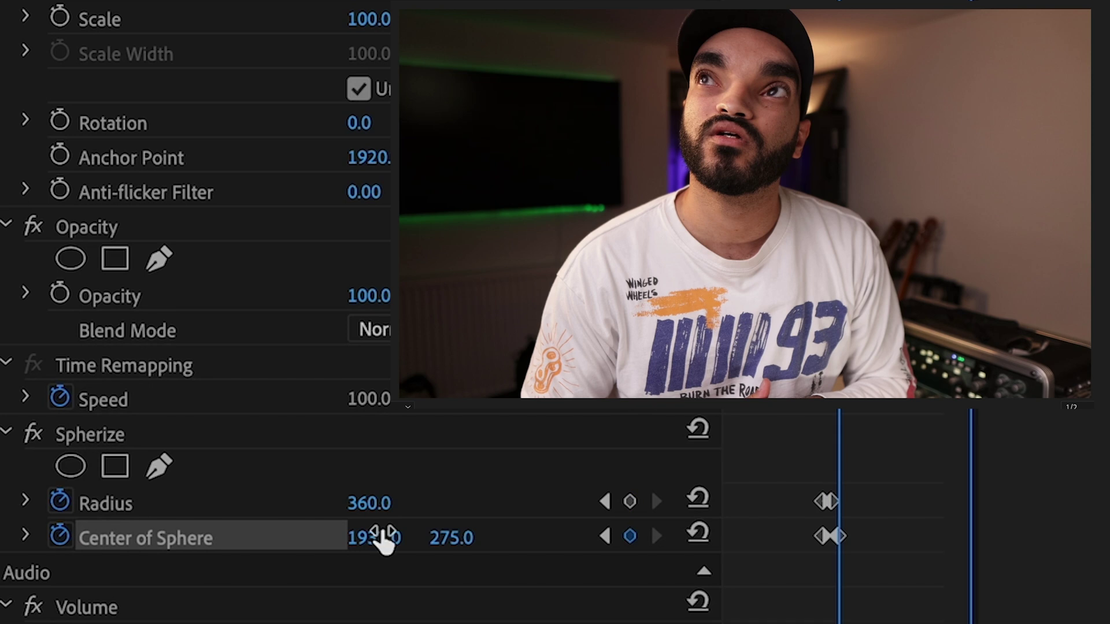
{"action": "left_click_drag", "start_coordinate": [384, 540], "coordinate": [388, 540]}
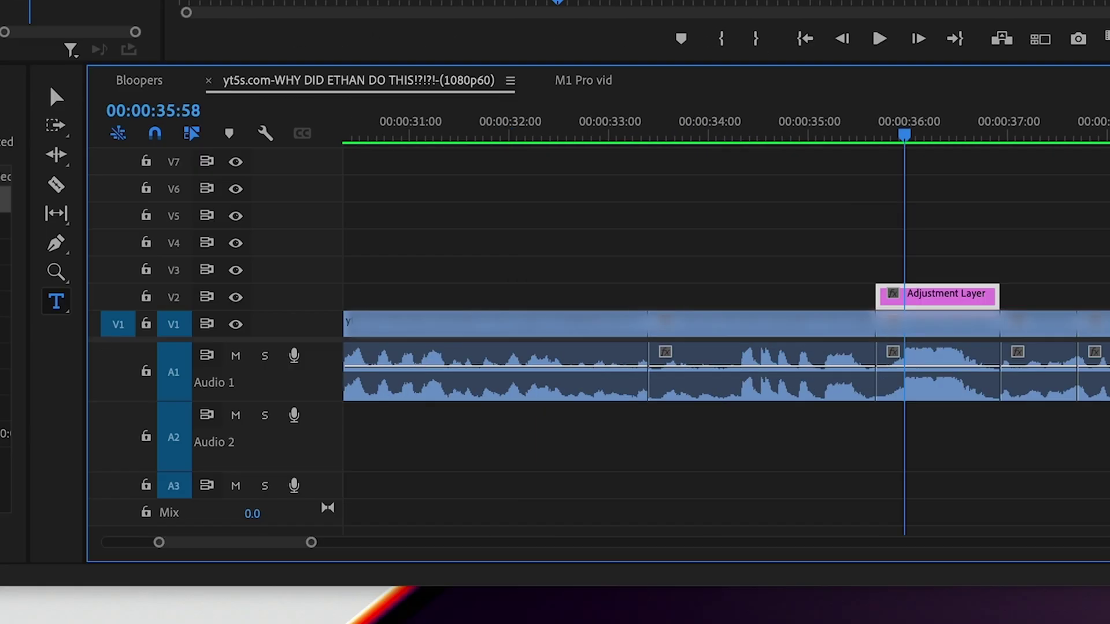
Step: Apply Tint to the Adjustment Layer with Map White To set to red
{"action": "type", "text": "tint"}
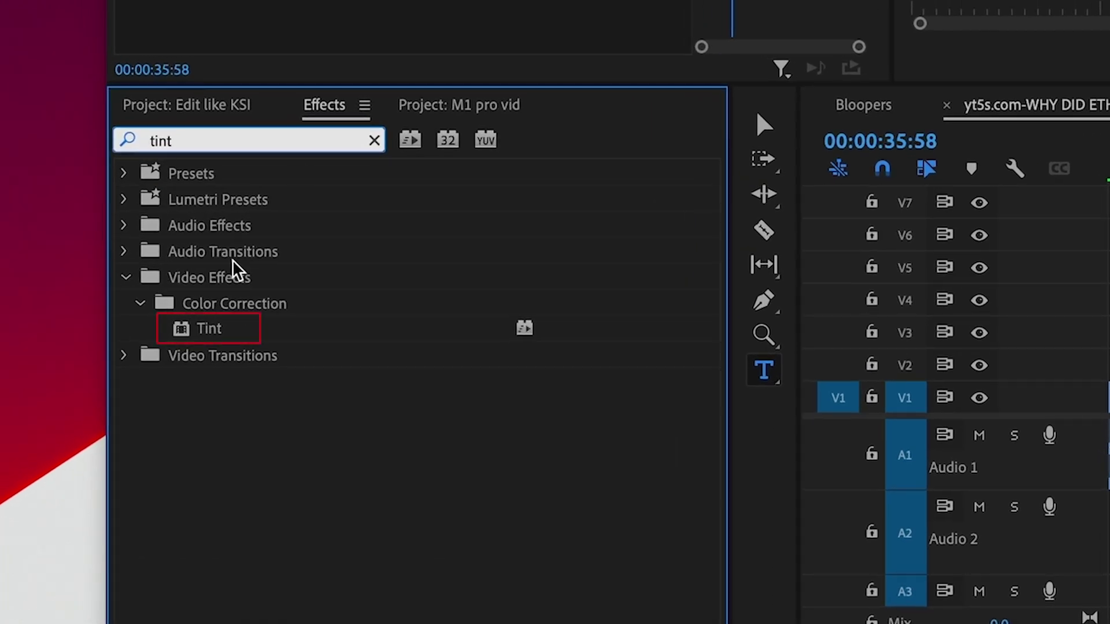
{"action": "left_click_drag", "start_coordinate": [205, 339], "coordinate": [475, 301]}
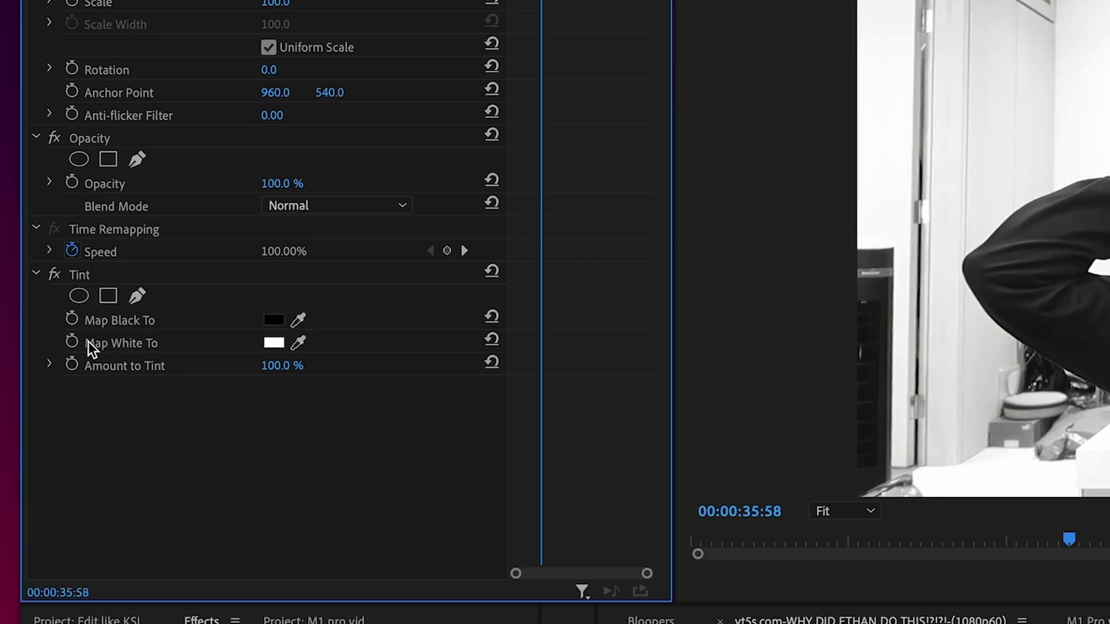
{"action": "left_click", "coordinate": [274, 343]}
{"action": "left_click", "coordinate": [960, 569]}
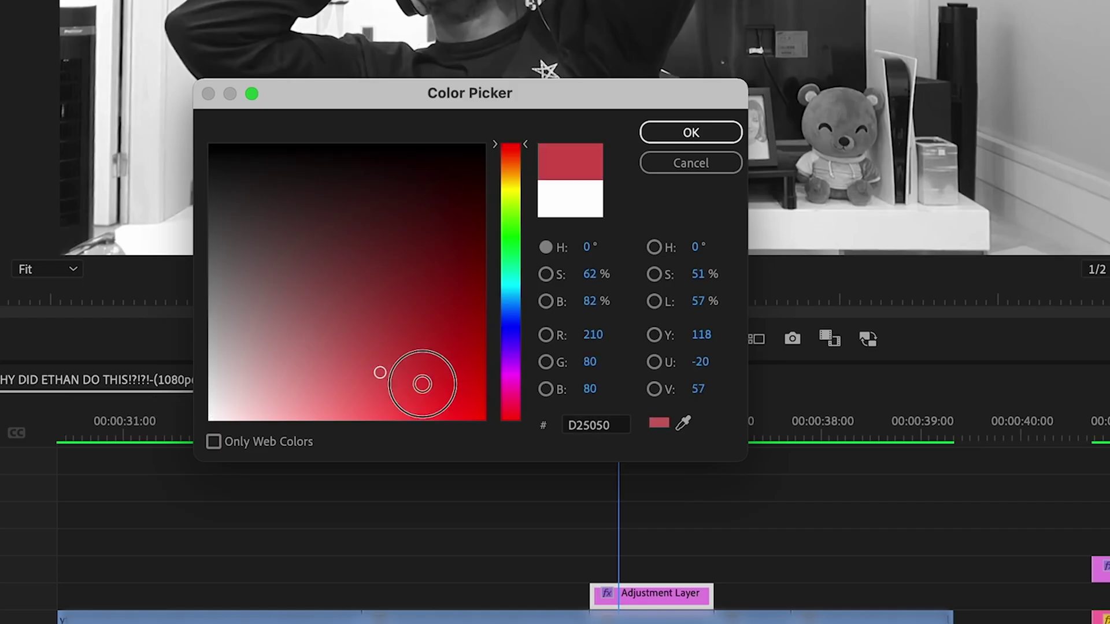
{"action": "left_click", "coordinate": [691, 133]}
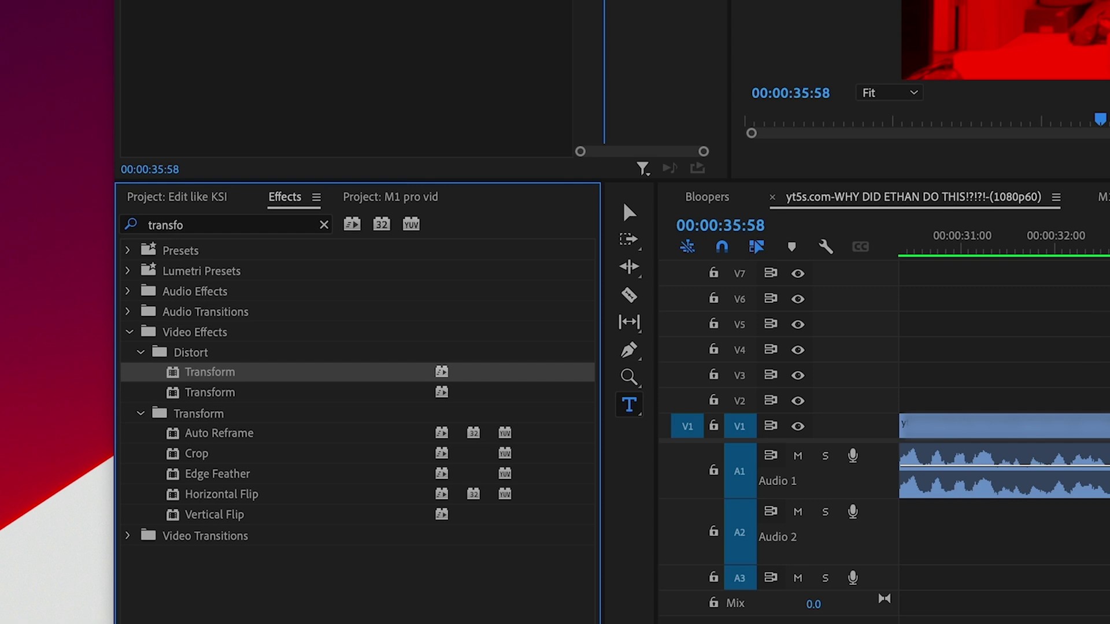
Step: Turn on Transform Position, Scale and Rotation keyframes for the short Adjustment Layer clip
{"action": "left_click", "coordinate": [560, 398]}
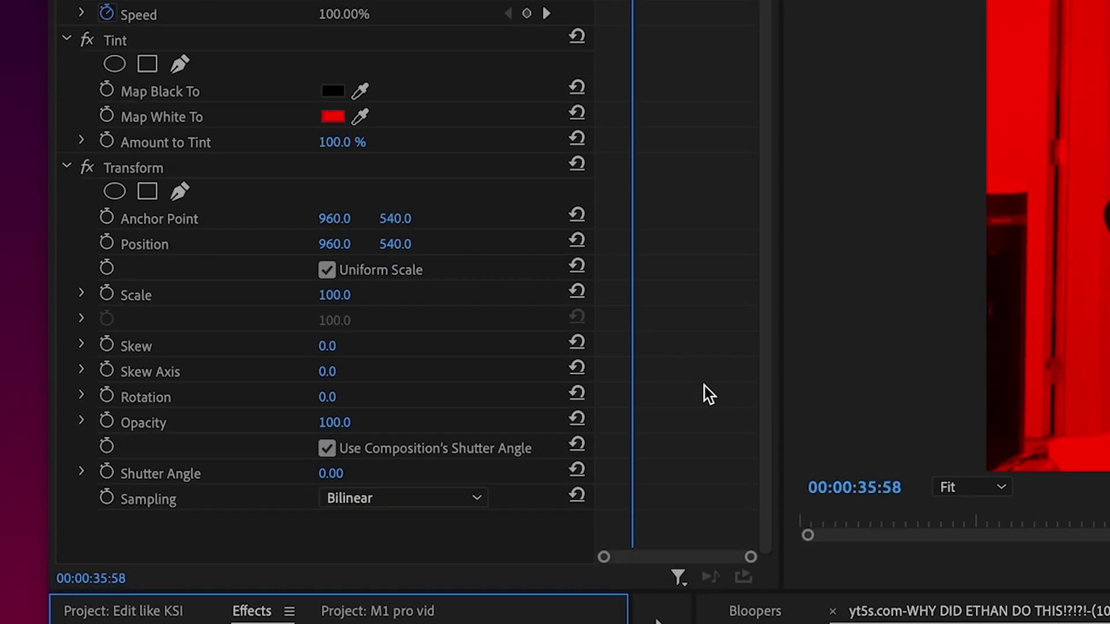
{"action": "left_click", "coordinate": [106, 243]}
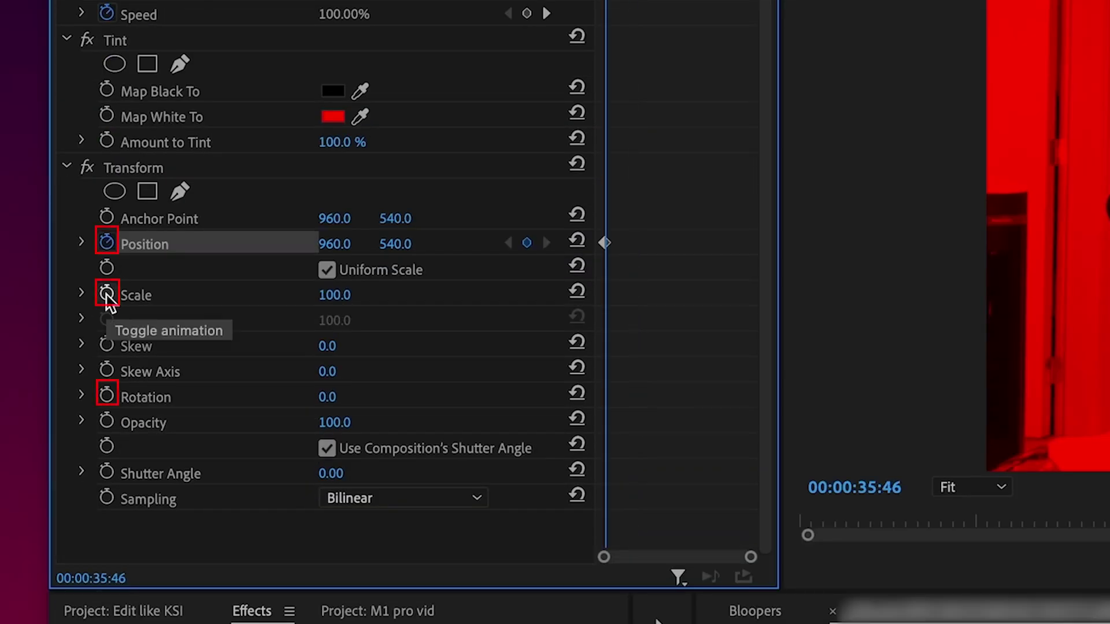
{"action": "left_click", "coordinate": [106, 294]}
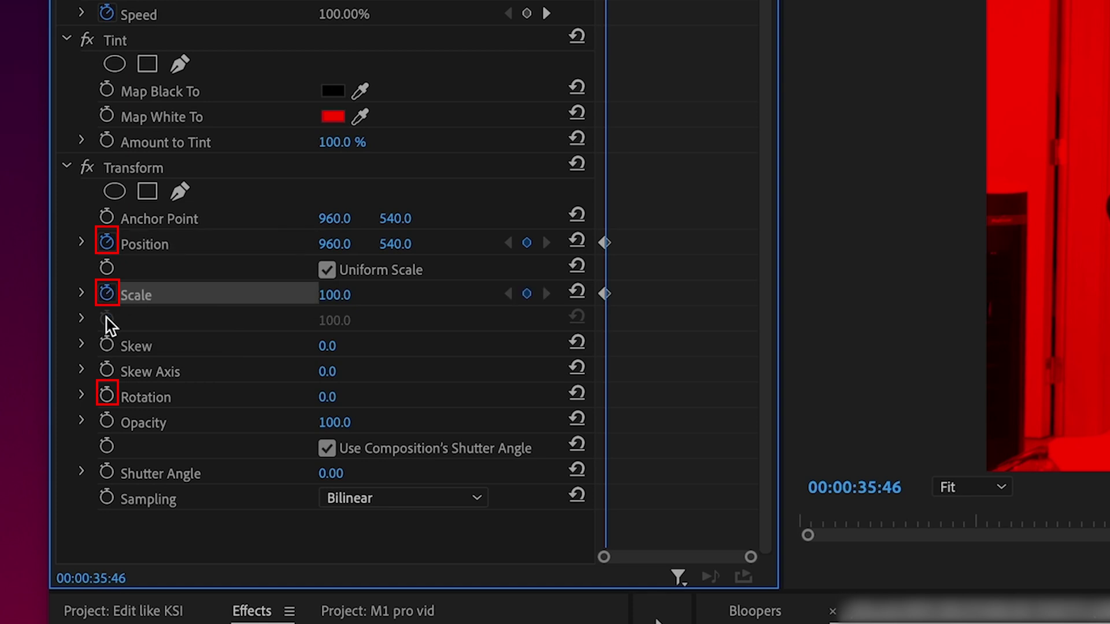
{"action": "left_click", "coordinate": [107, 395]}
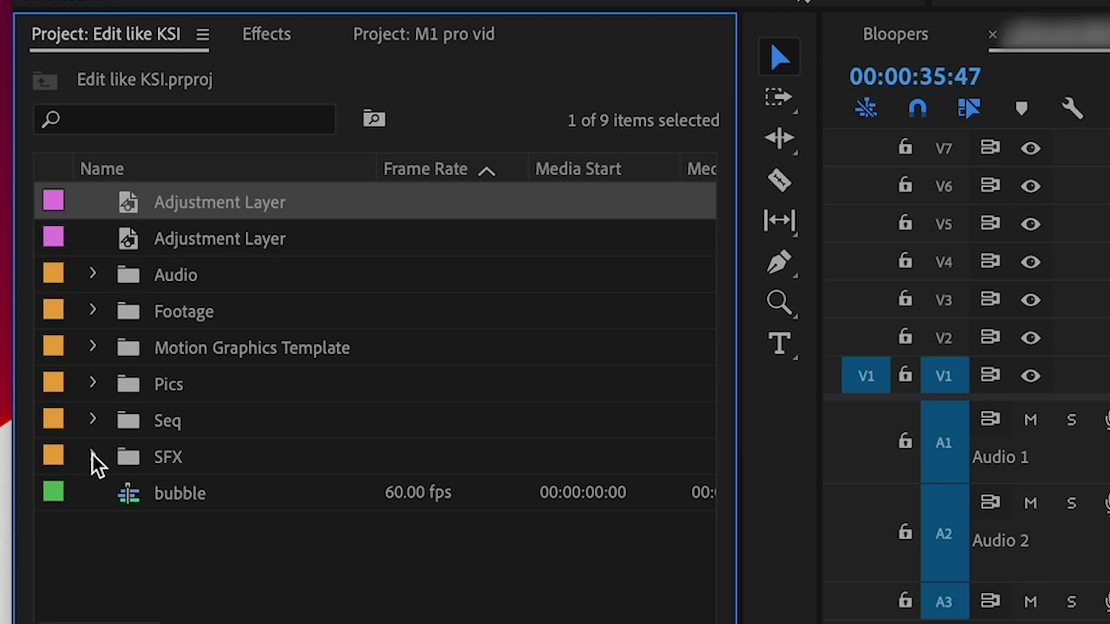
Step: Place Distorted meme.wav from SFX at 00:00:36:00, trim its end to the Adjustment Layer, and play
{"action": "left_click", "coordinate": [92, 456]}
{"action": "left_click_drag", "start_coordinate": [254, 494], "coordinate": [309, 496]}
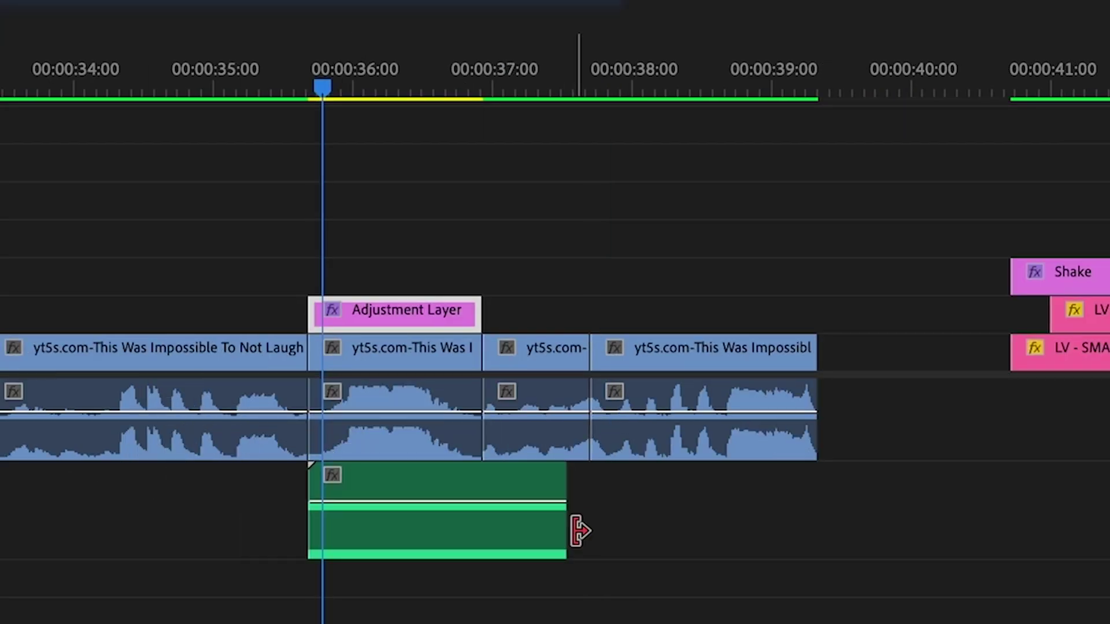
{"action": "left_click_drag", "start_coordinate": [574, 530], "coordinate": [489, 531]}
{"action": "key", "text": "space"}
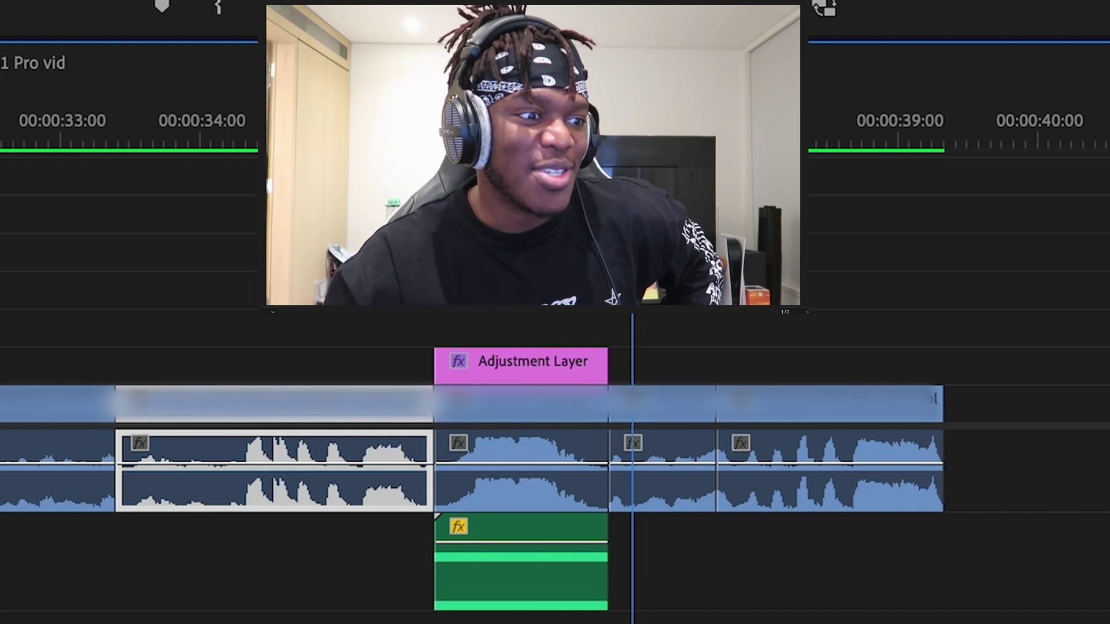